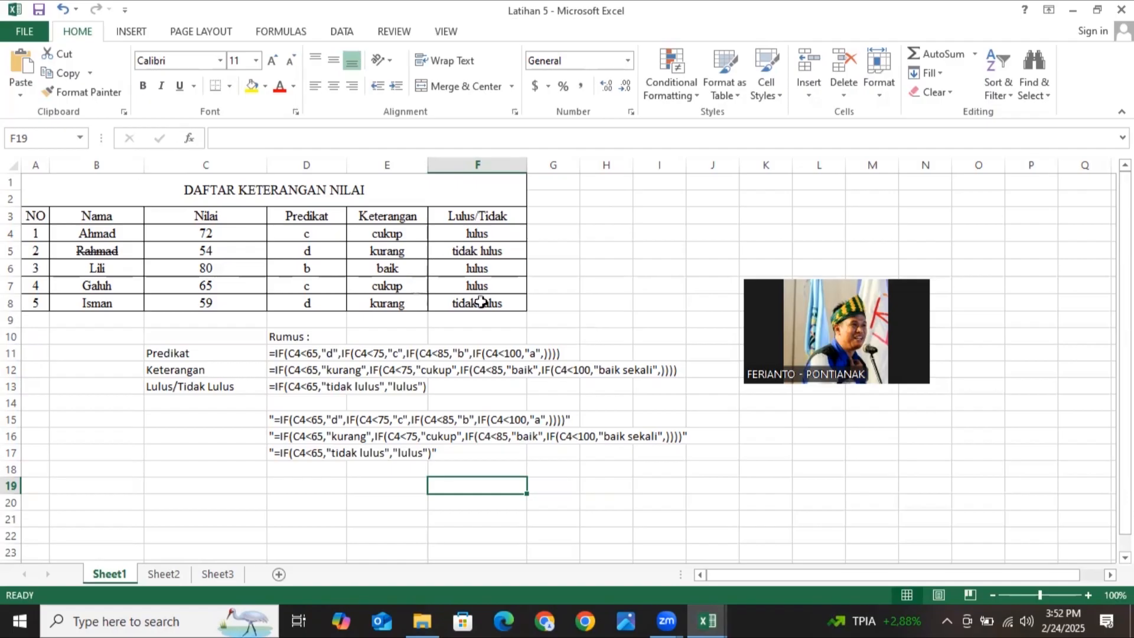
Step: Examine the formulas and results in the Predikat, Keterangan and Lulus/Tidak columns of the grade table
left_click(307, 235)
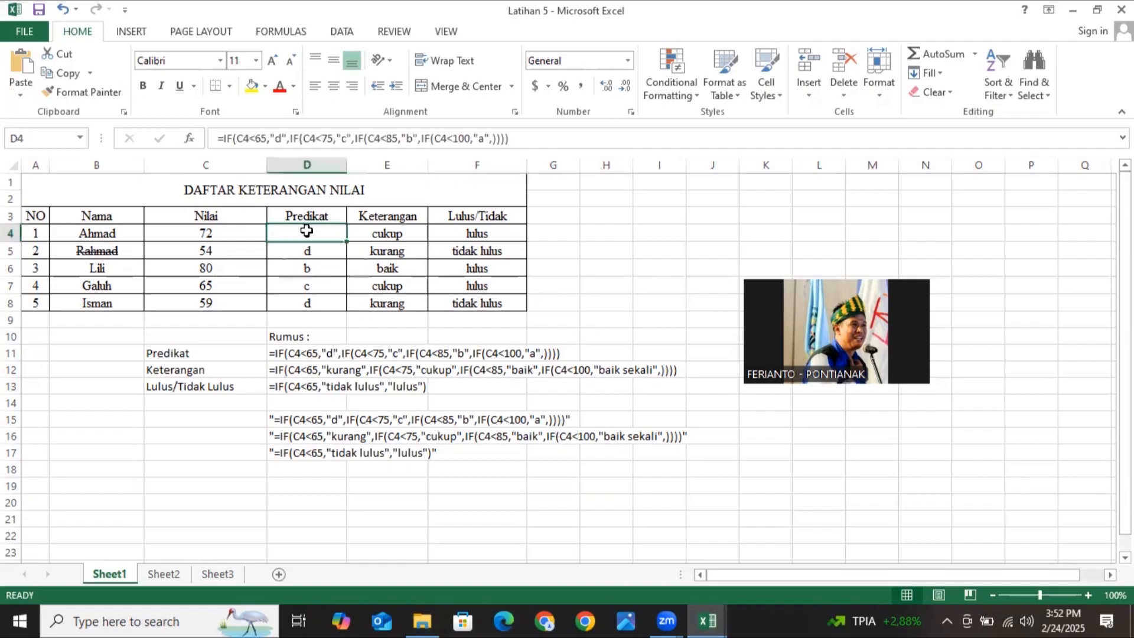
left_click(476, 235)
left_click(319, 231)
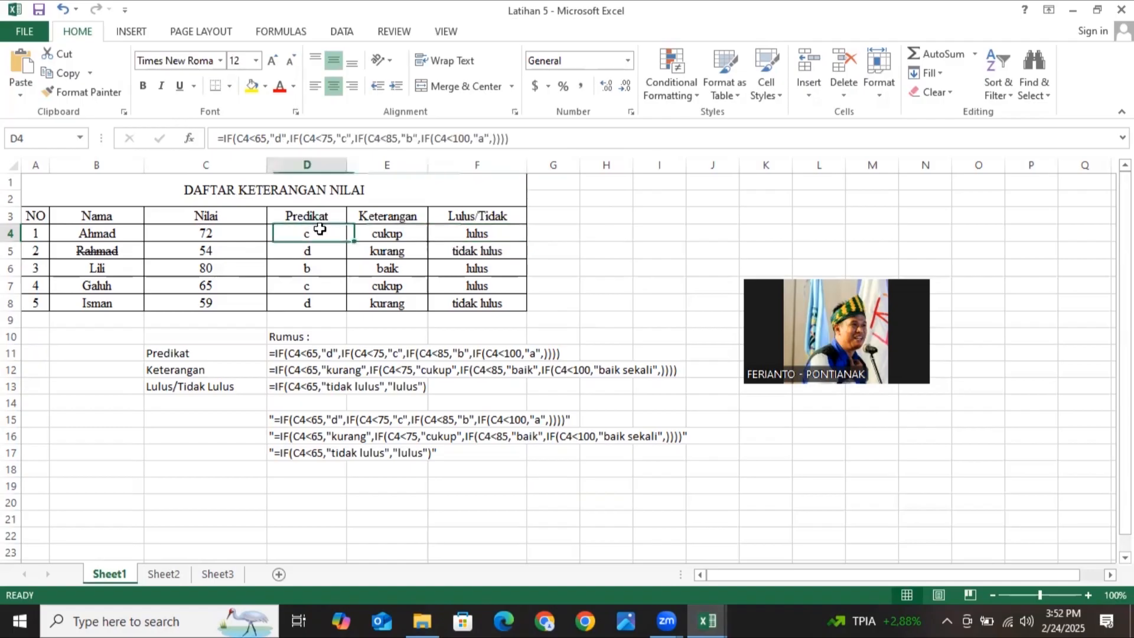
left_click_drag(320, 230, 516, 302)
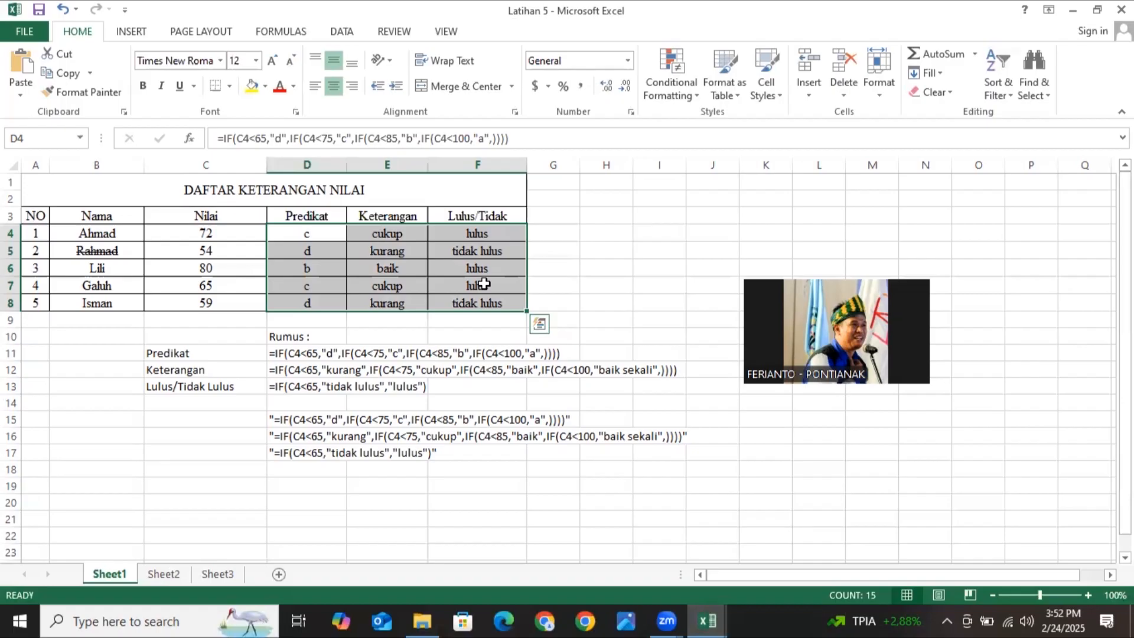
left_click(606, 268)
left_click(323, 229)
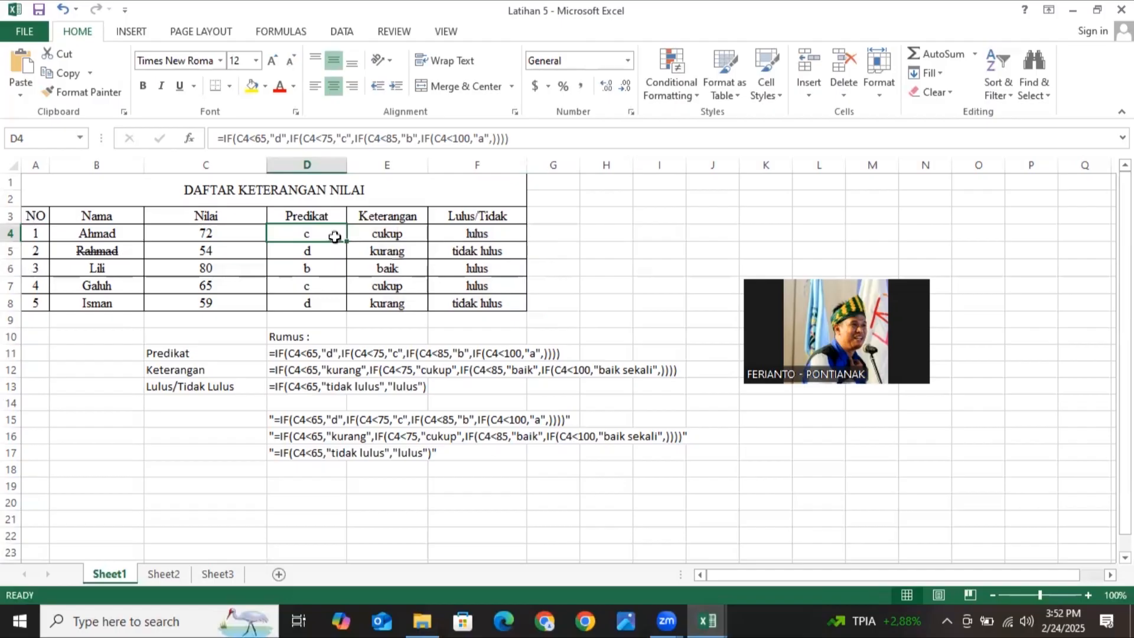
left_click_drag(329, 233, 500, 310)
left_click(307, 217)
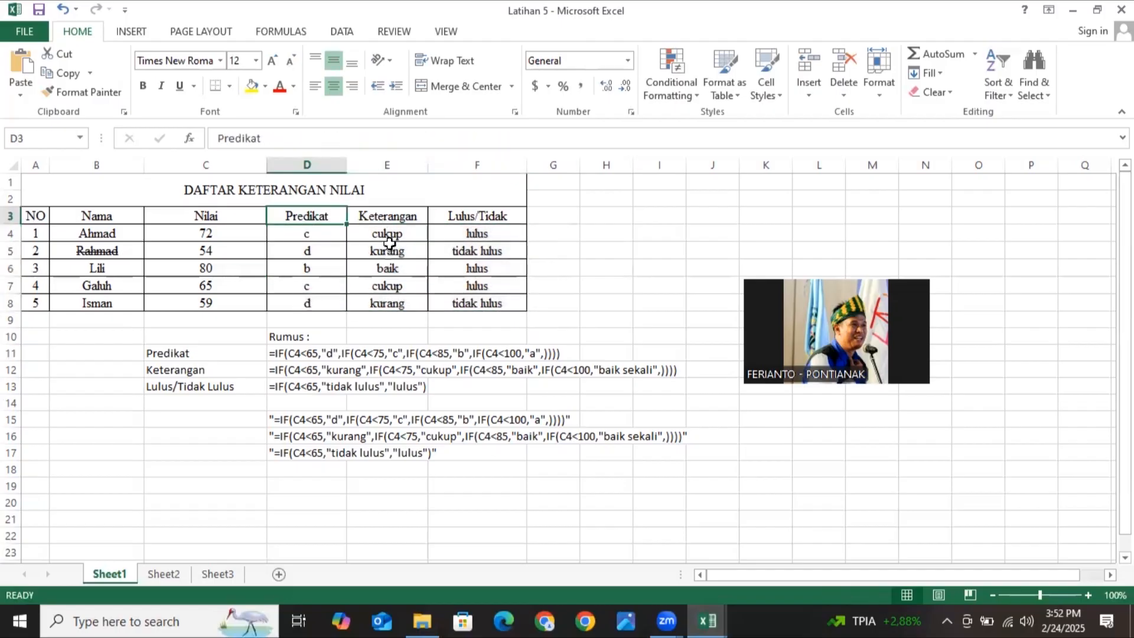
left_click(479, 235)
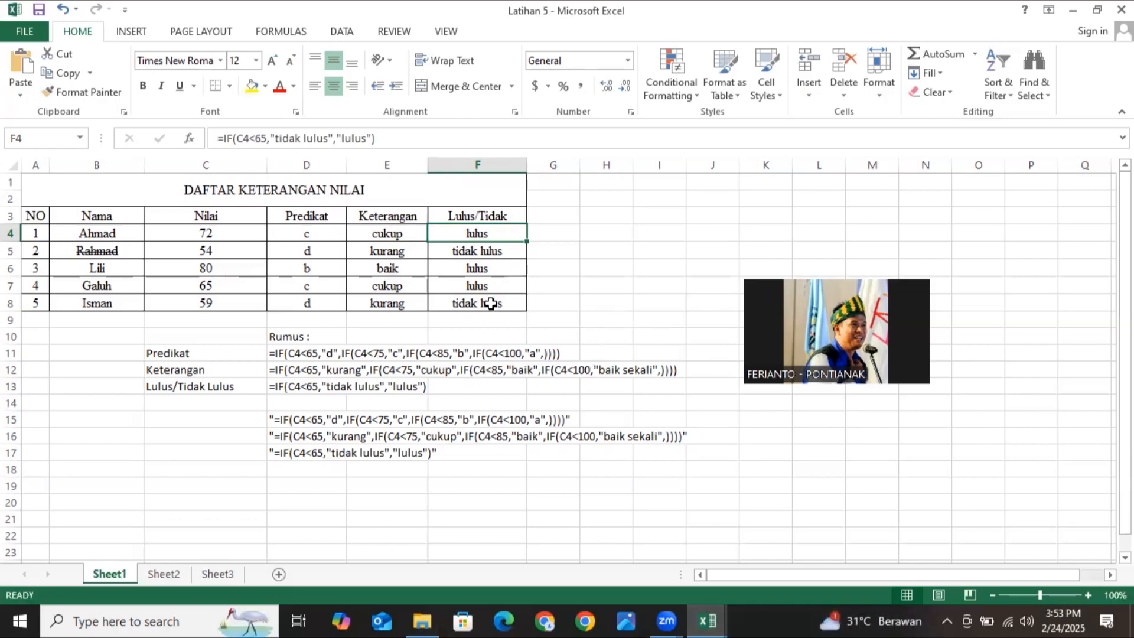
Step: Clear the contents of the Predikat, Keterangan and Lulus/Tidak cells in D4:F8
left_click_drag(310, 234, 466, 300)
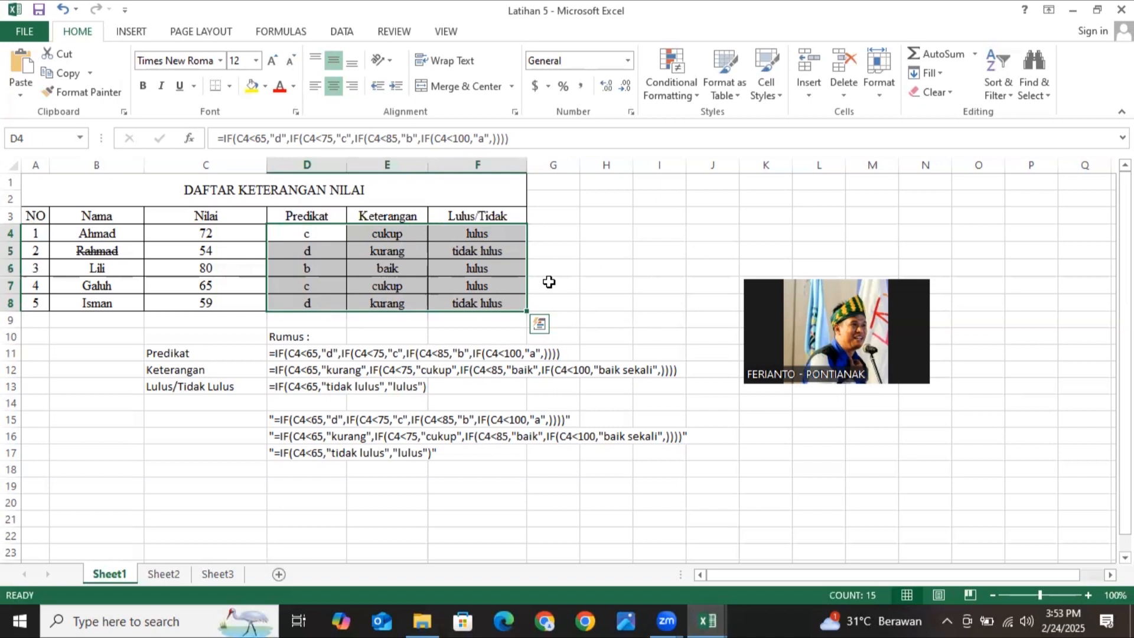
key("Delete")
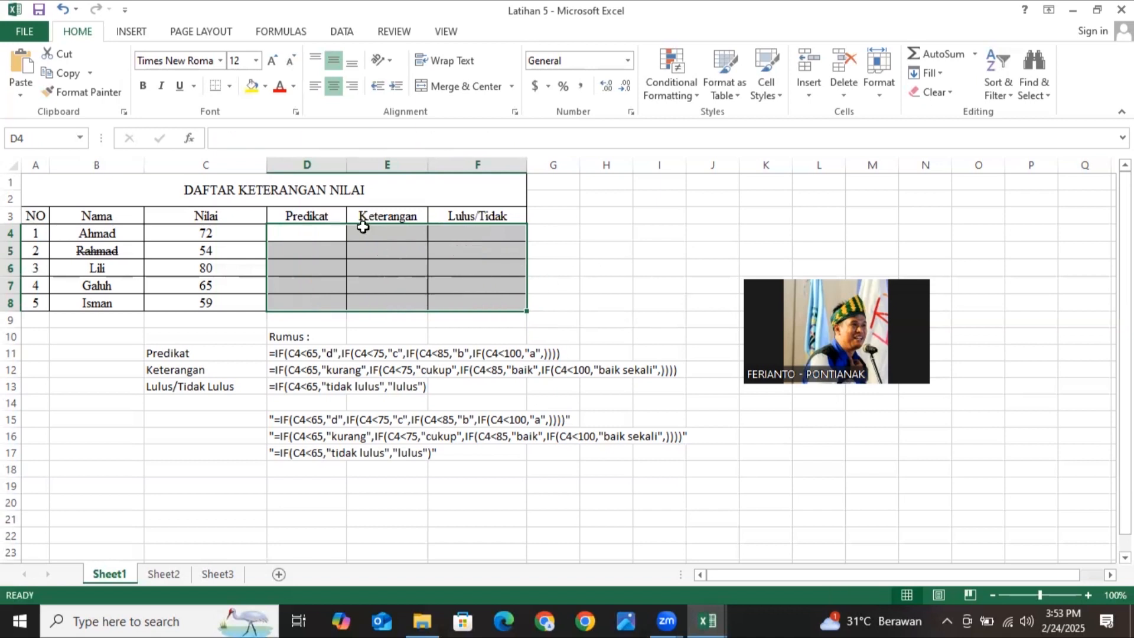
Step: Begin the Predikat formula in D4 with =if(c4<65,"d" as its first condition and result
left_click(322, 230)
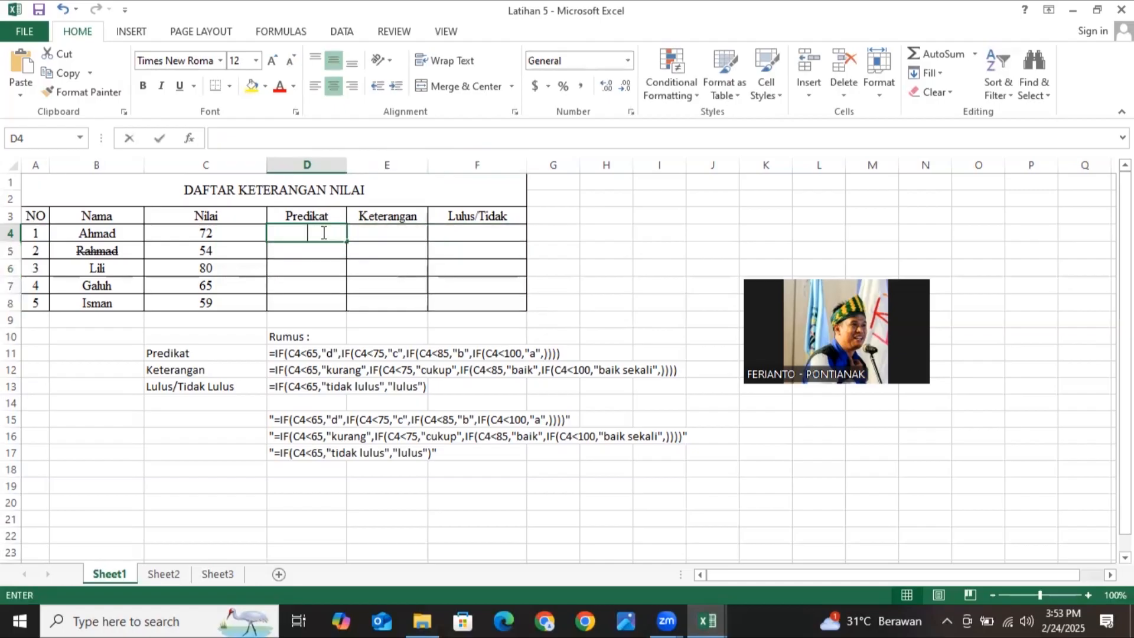
type("=")
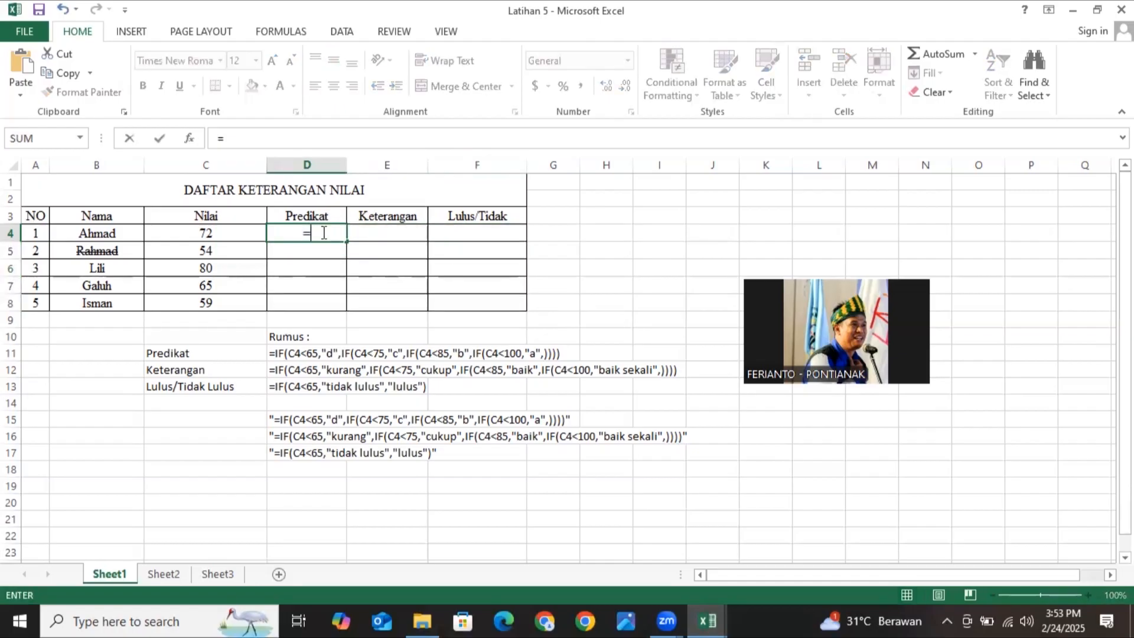
type("if")
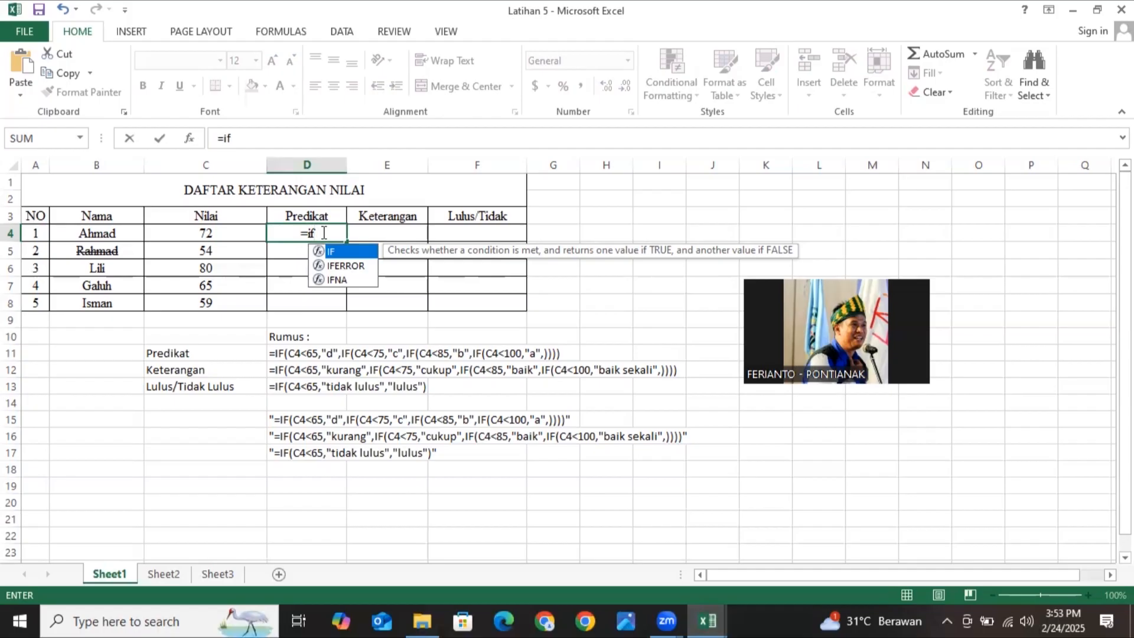
type("(")
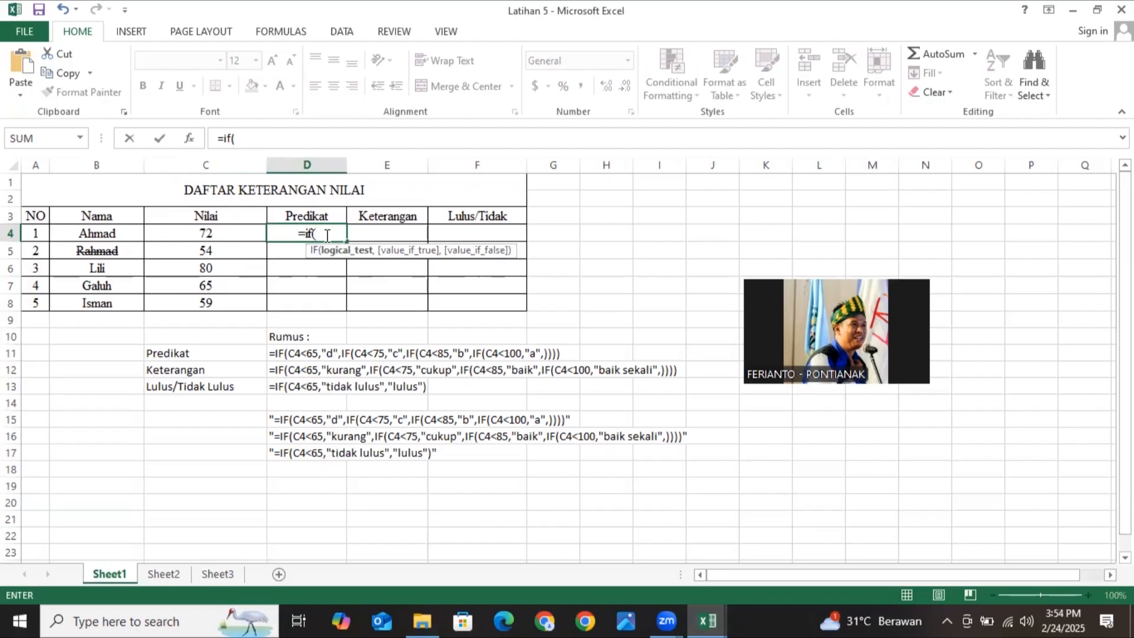
type("c4")
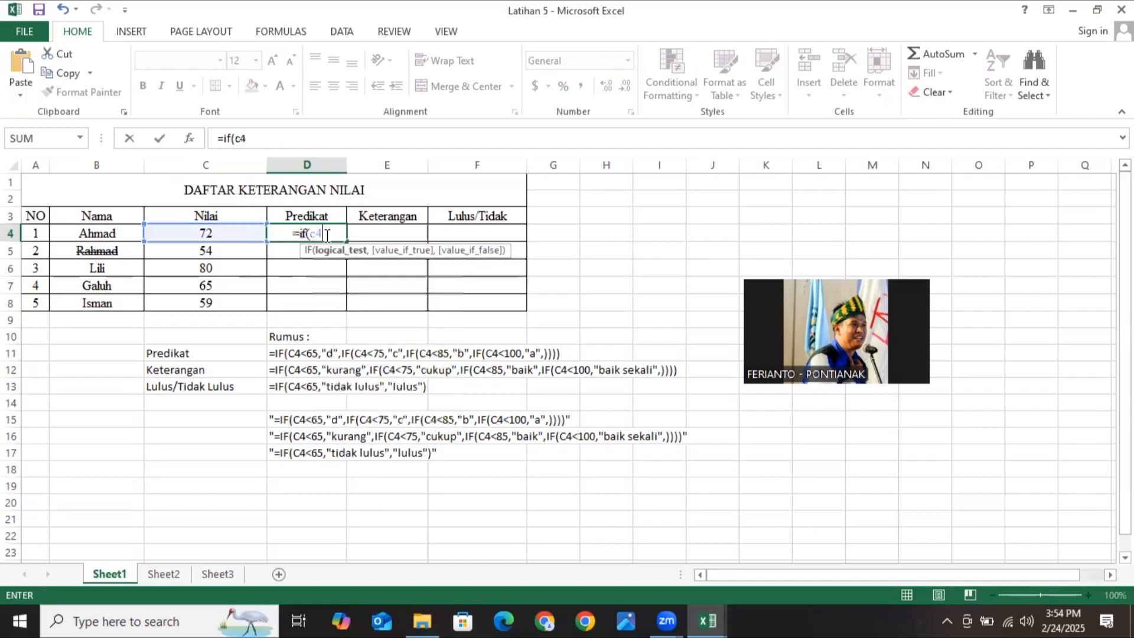
type("<")
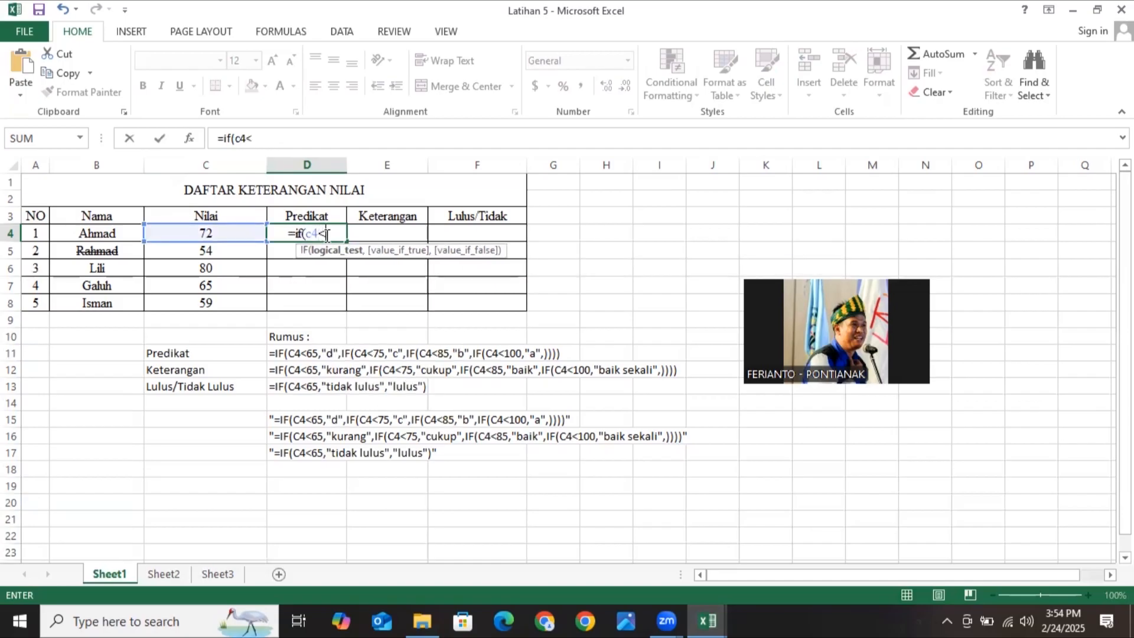
type("65")
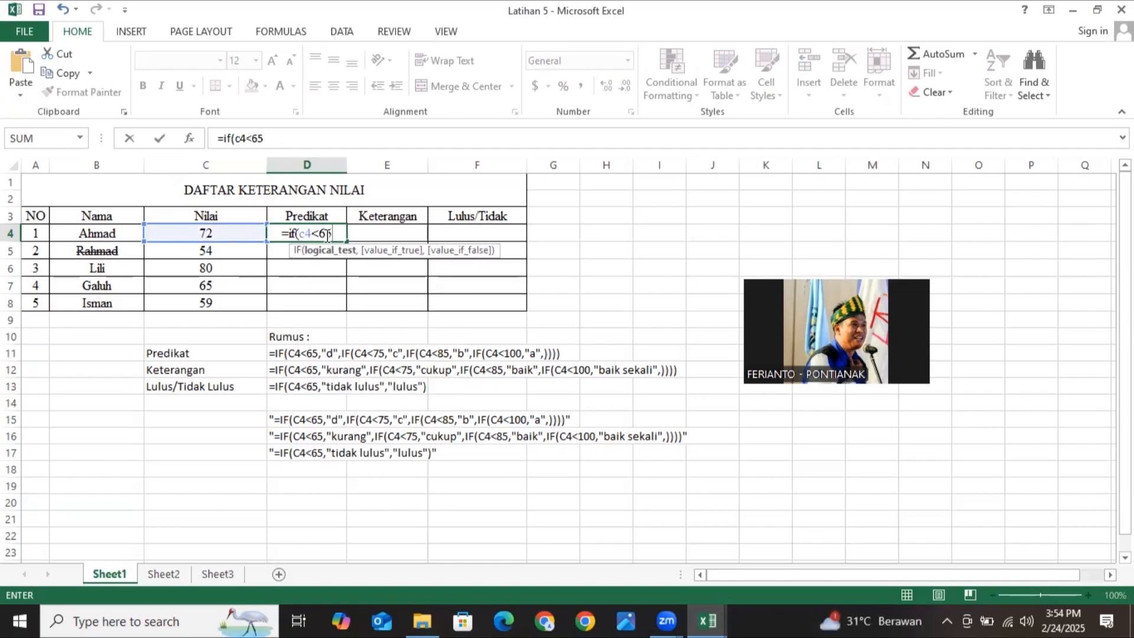
type(",\"d\"")
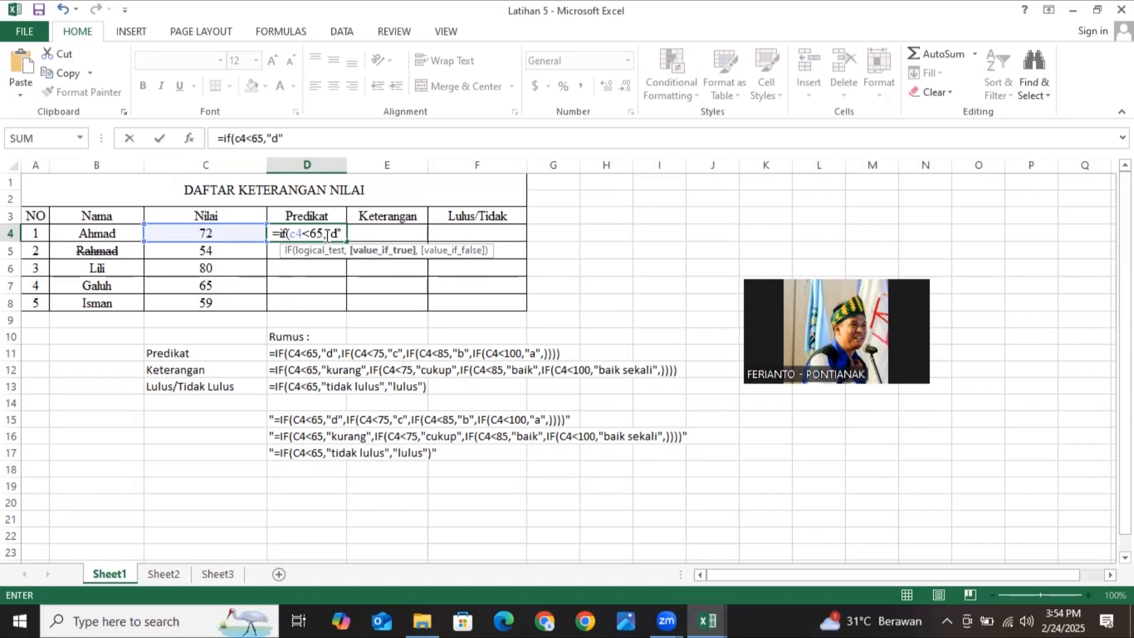
Step: Nest a second condition in the D4 formula, if(c4<75,"c", and start a third IF after it
type(",if")
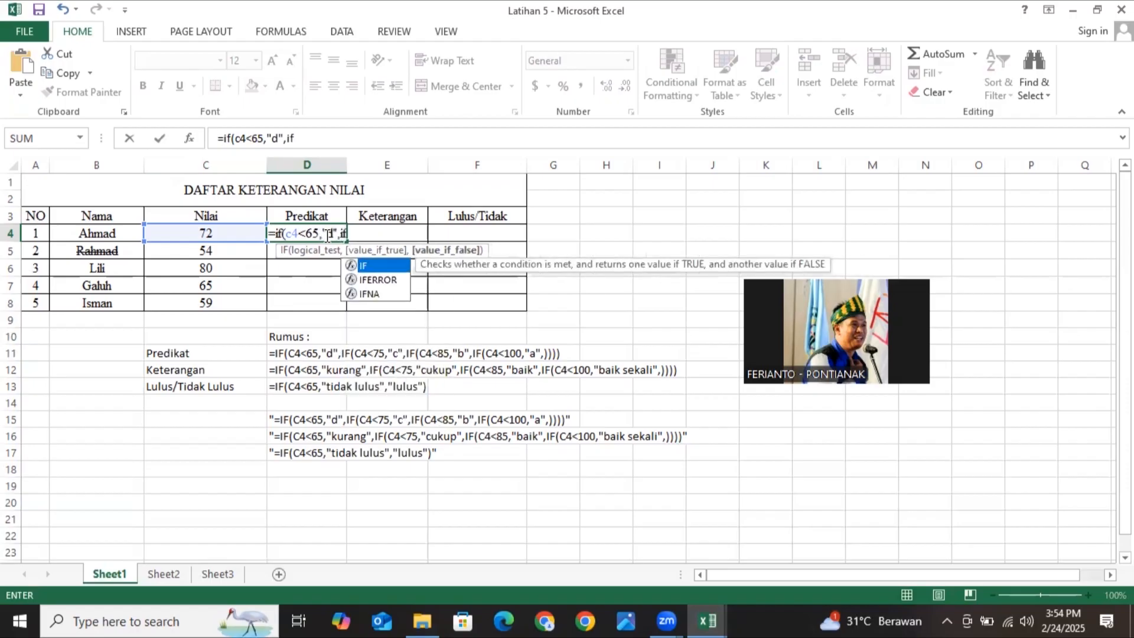
type("(")
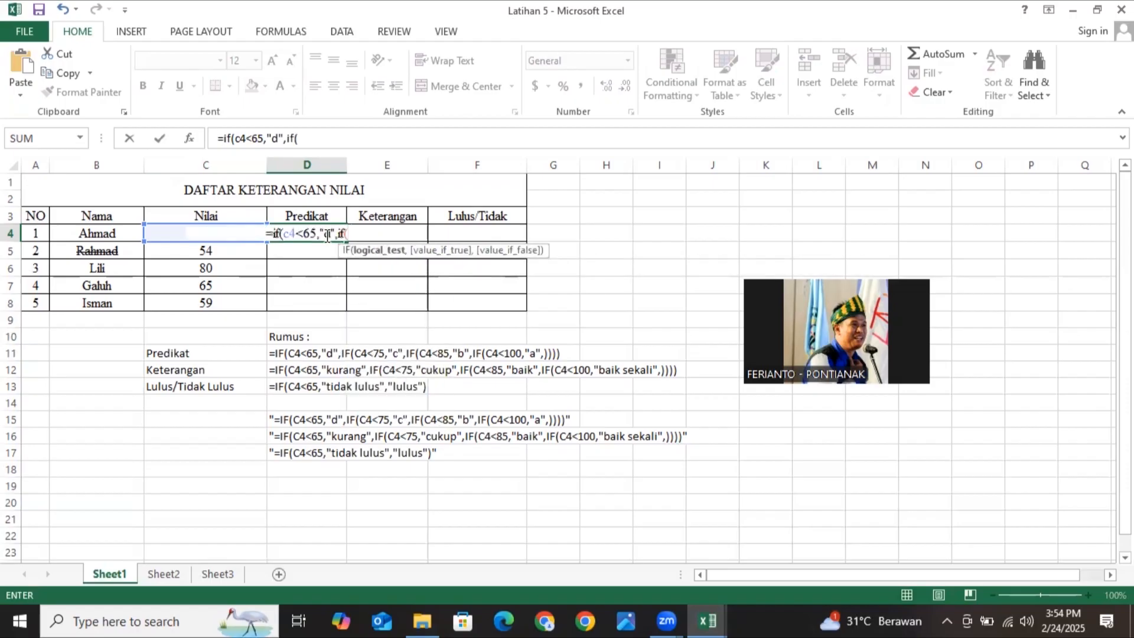
type("c4")
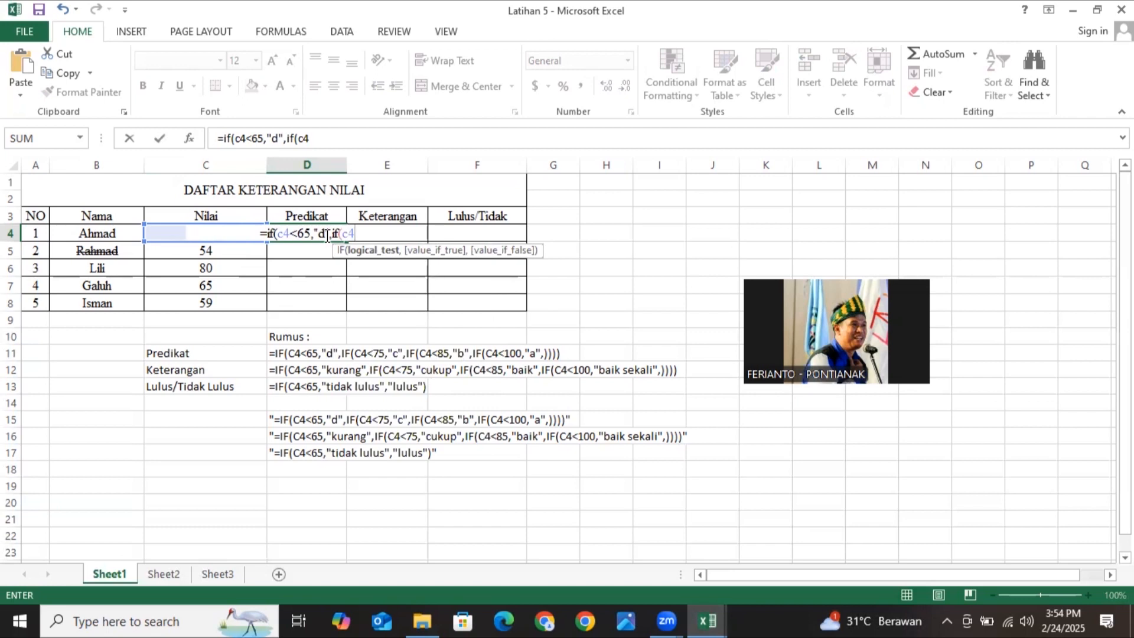
type("<")
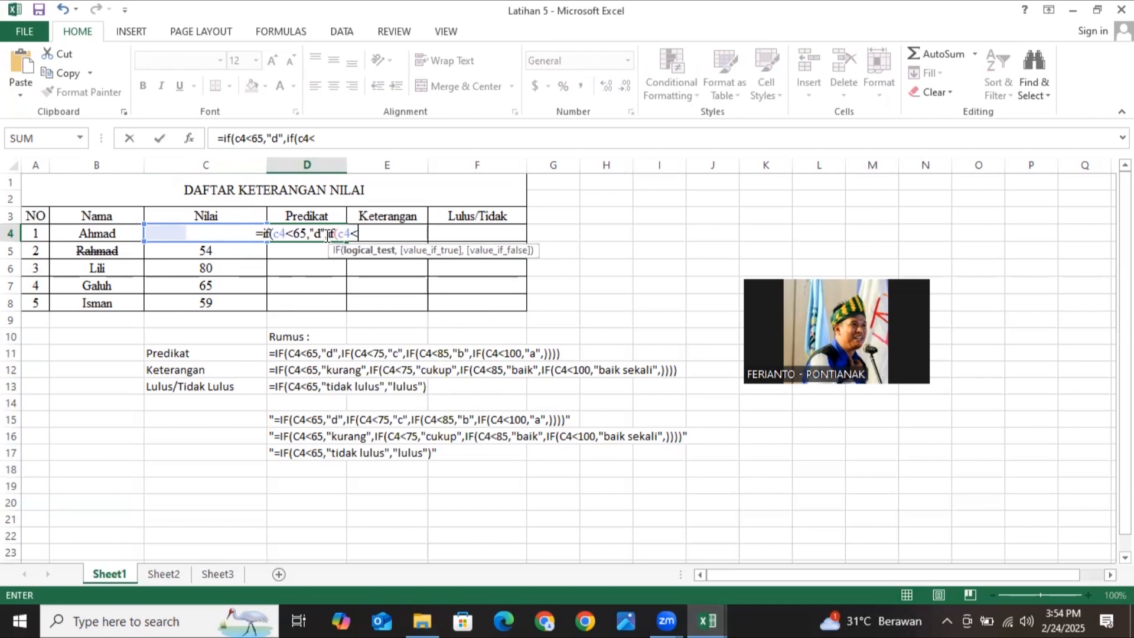
type("75,\"c")
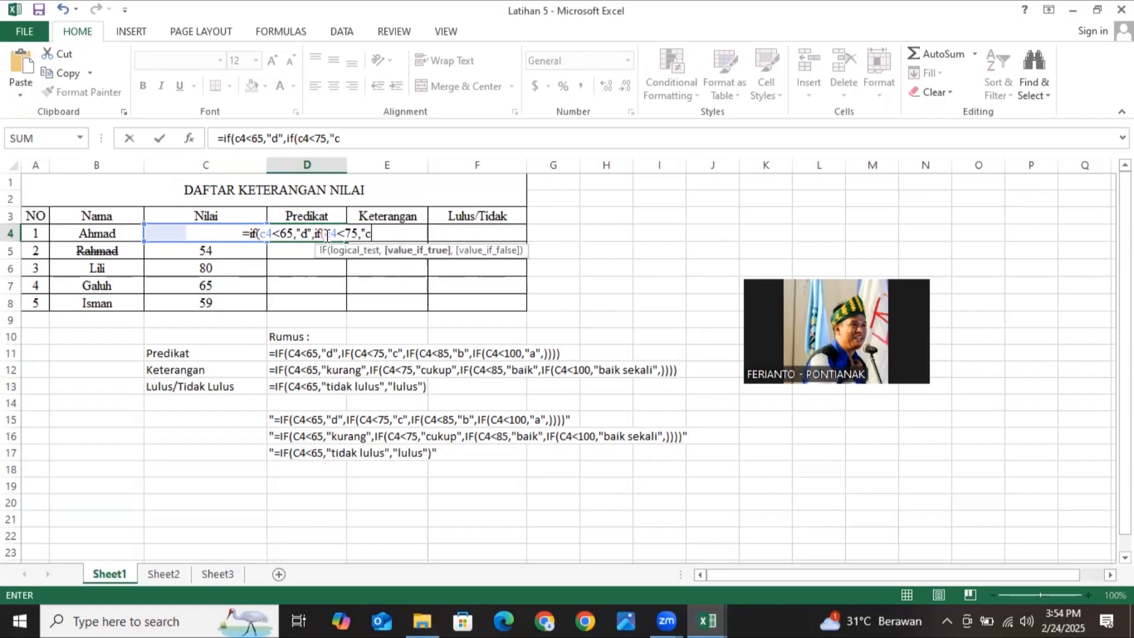
type("\",if")
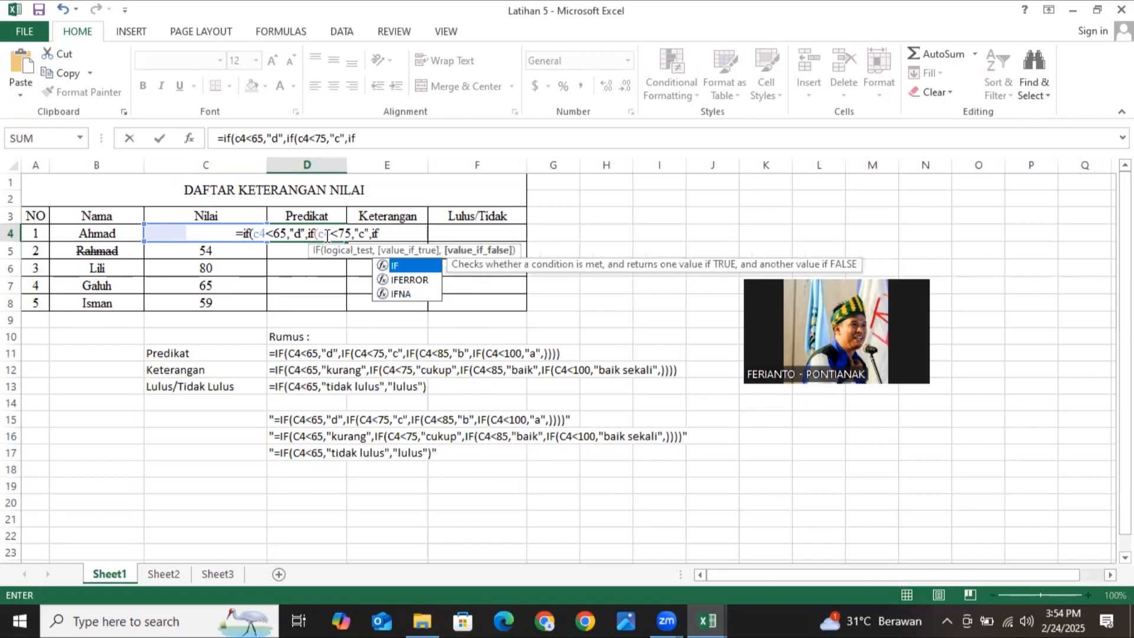
Step: Complete the D4 formula with (c4<85,"b",if(c4<100,"a",)))), closing all four nested IFs
type("(c4")
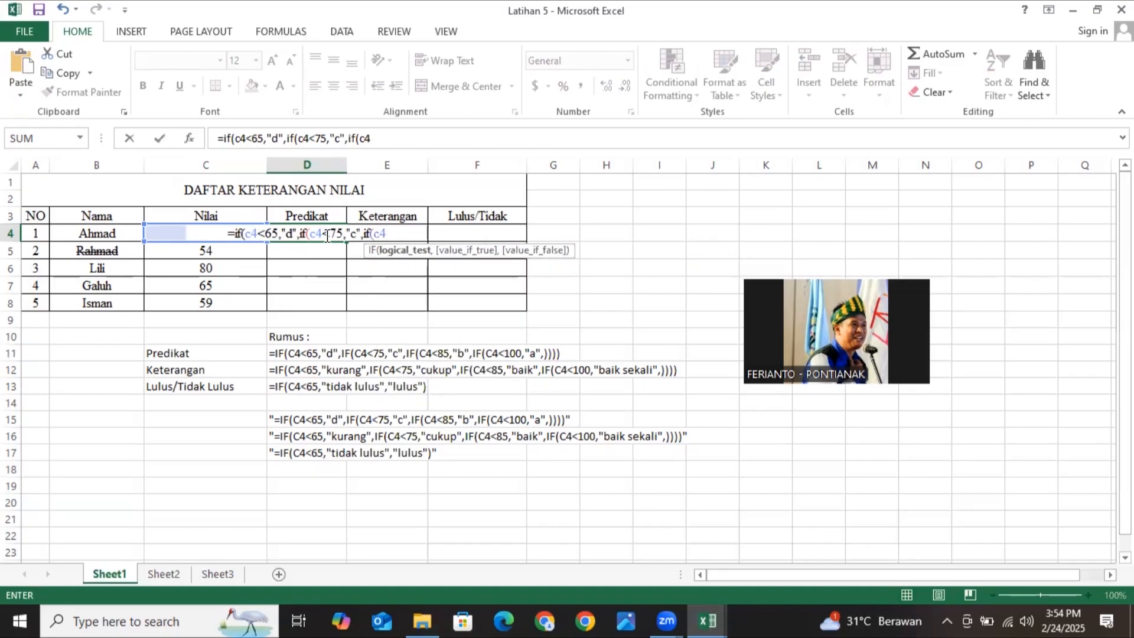
type("<85")
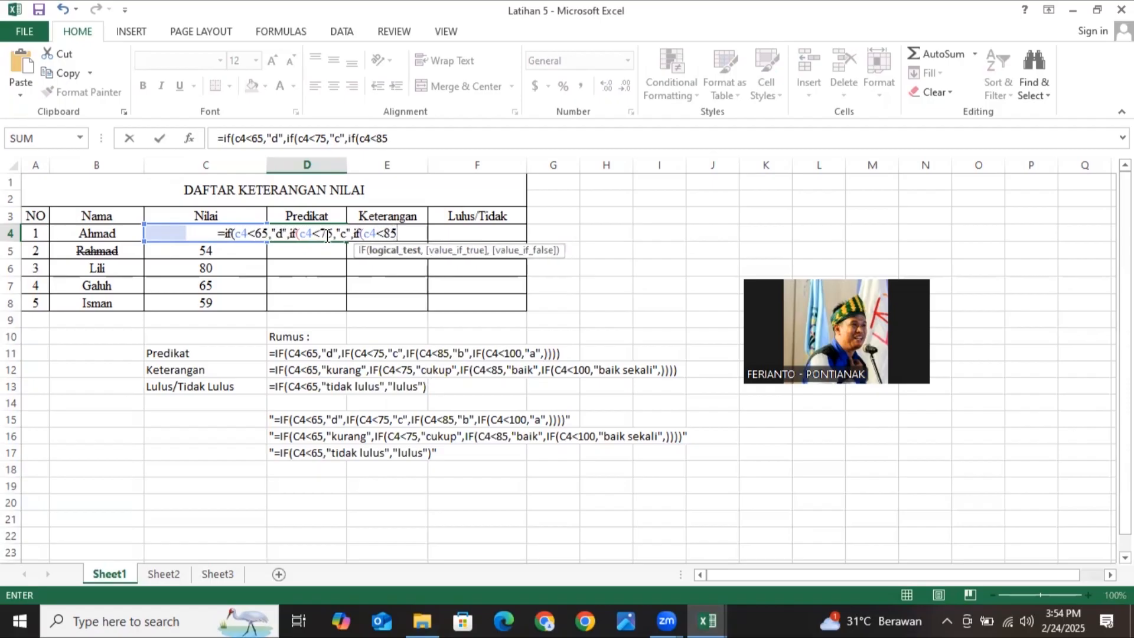
type(",\"b\"")
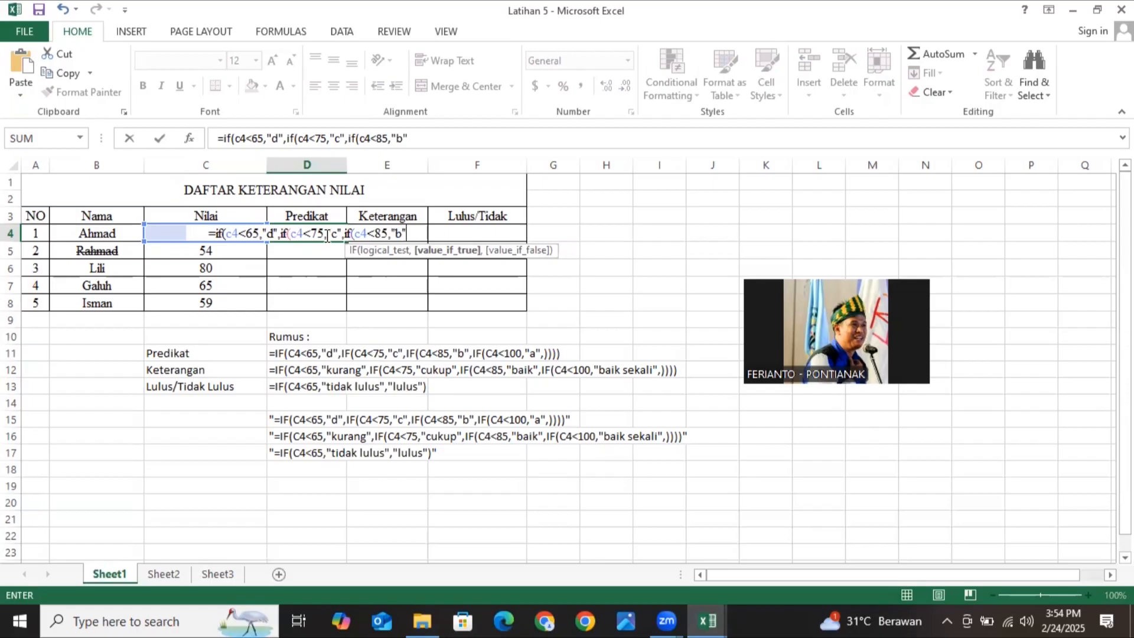
type(",if")
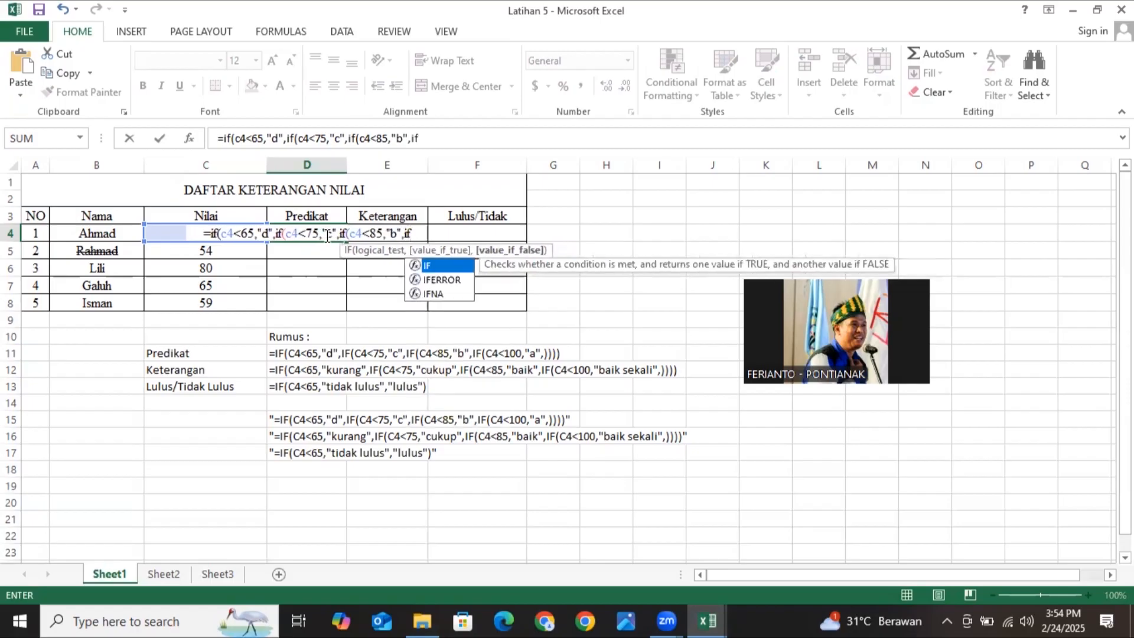
type("(c4")
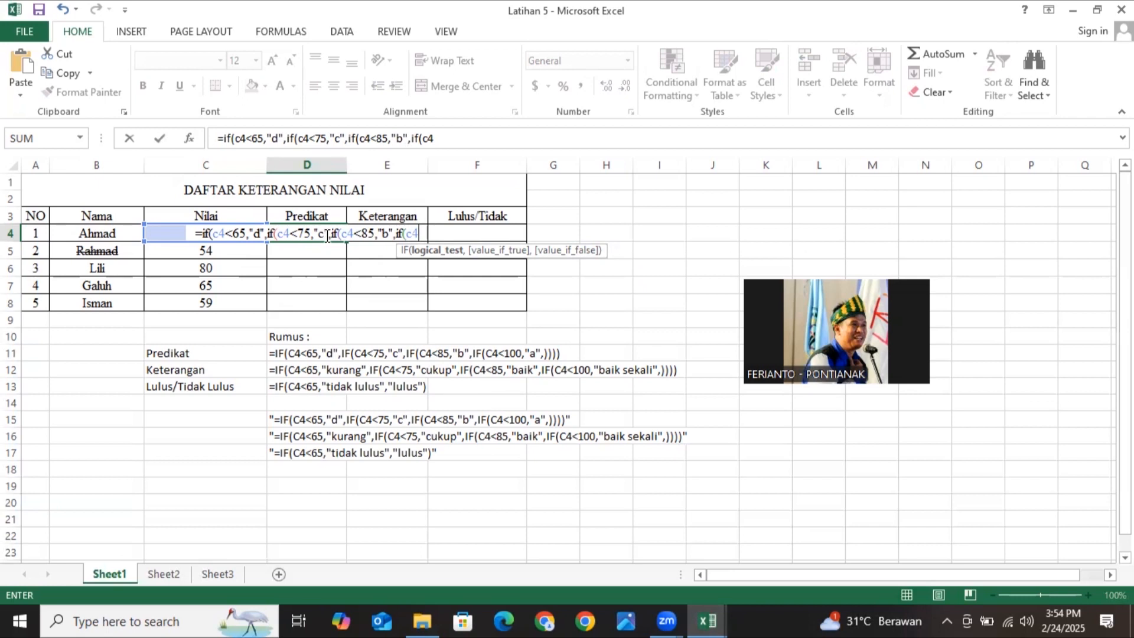
type("<100")
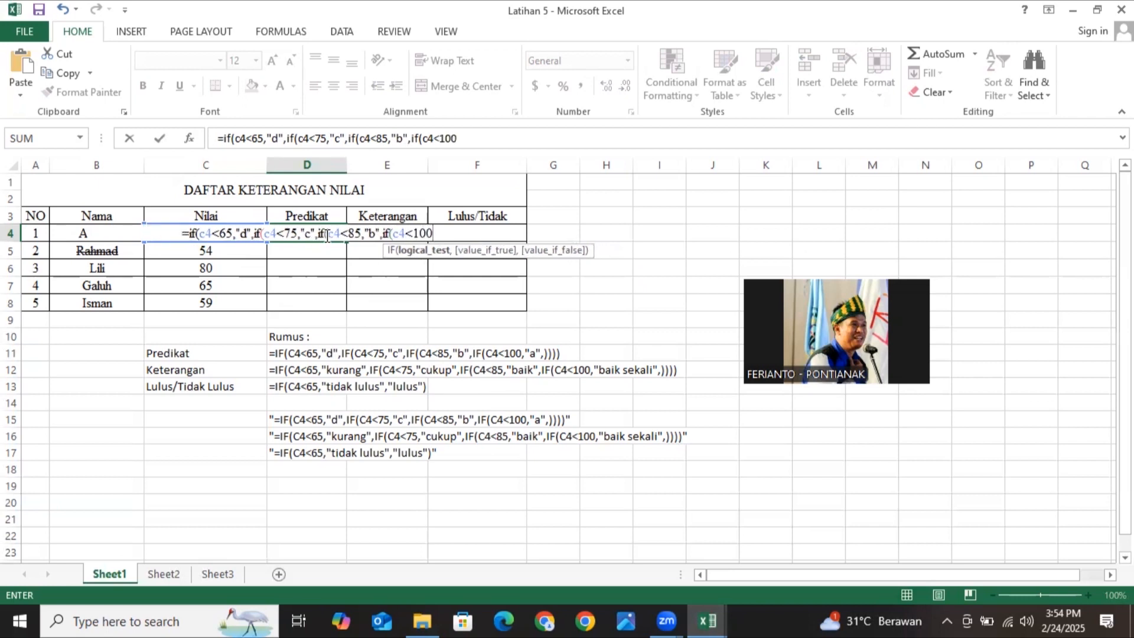
type(",\"a\"")
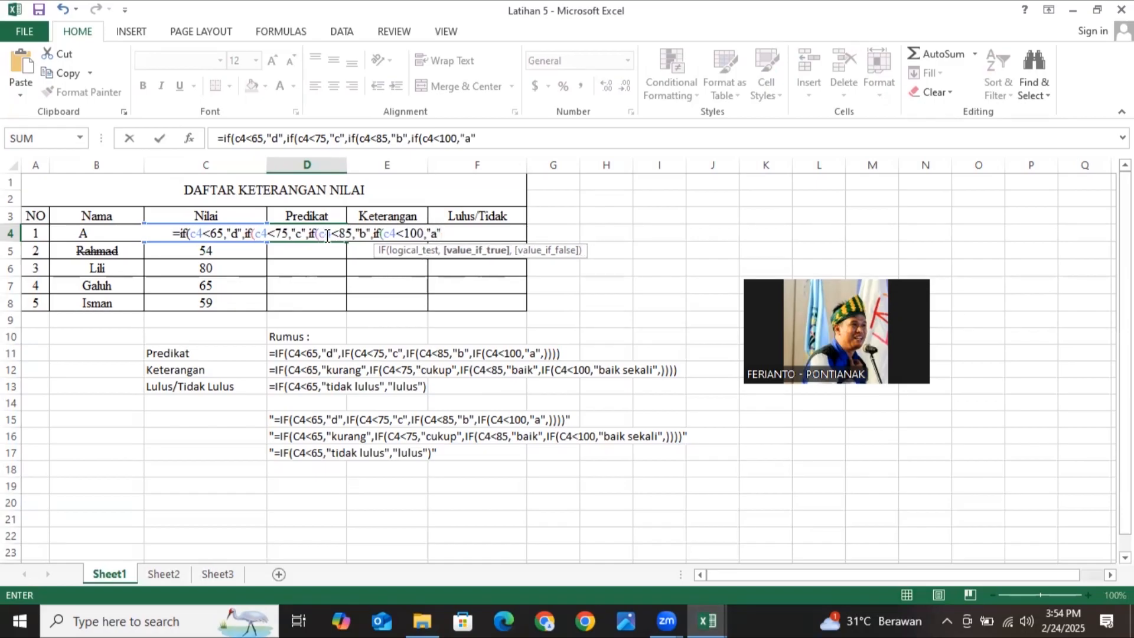
type(",))))")
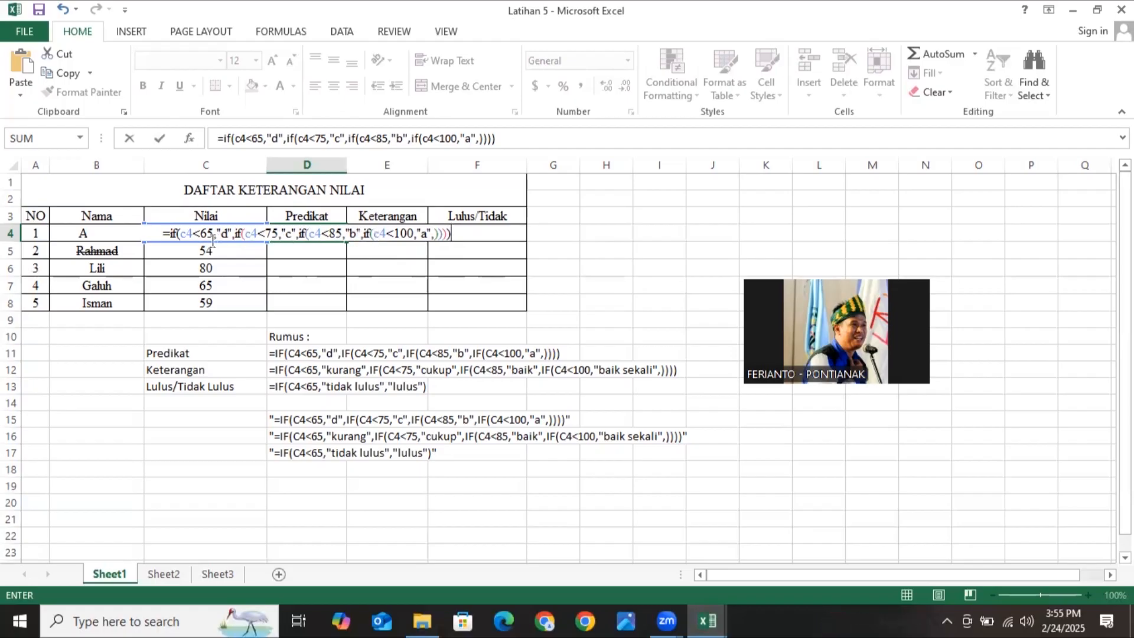
Step: Remove the four closing parentheses from the end of the D4 formula and re-enter them one at a time
key("BackSpace")
key("BackSpace")
key("BackSpace")
key("BackSpace")
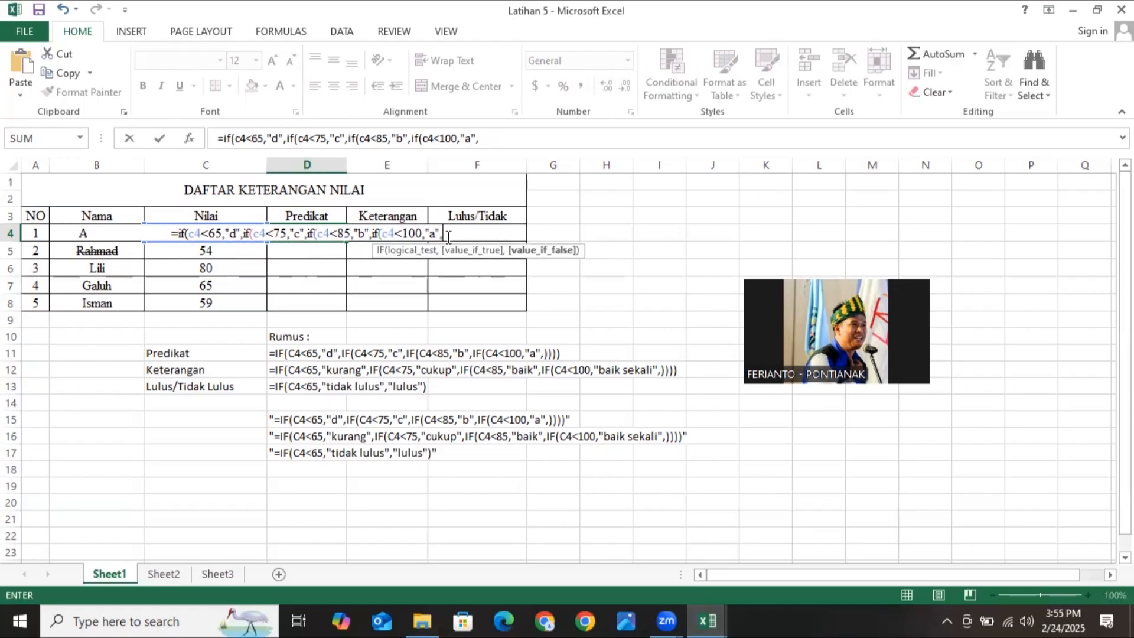
type(")")
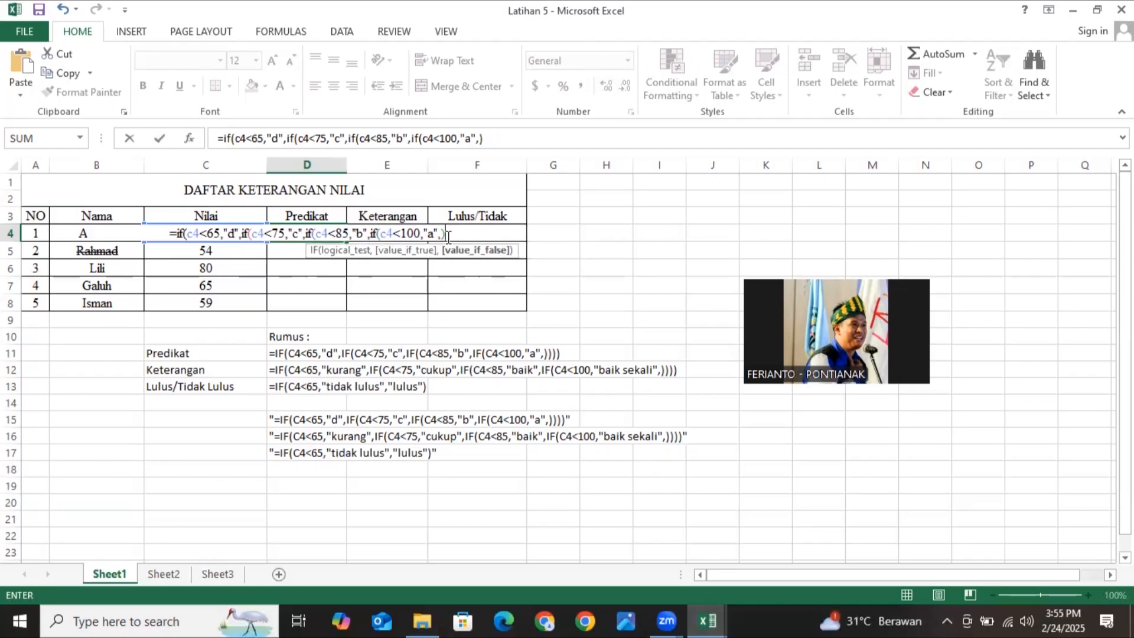
type(")")
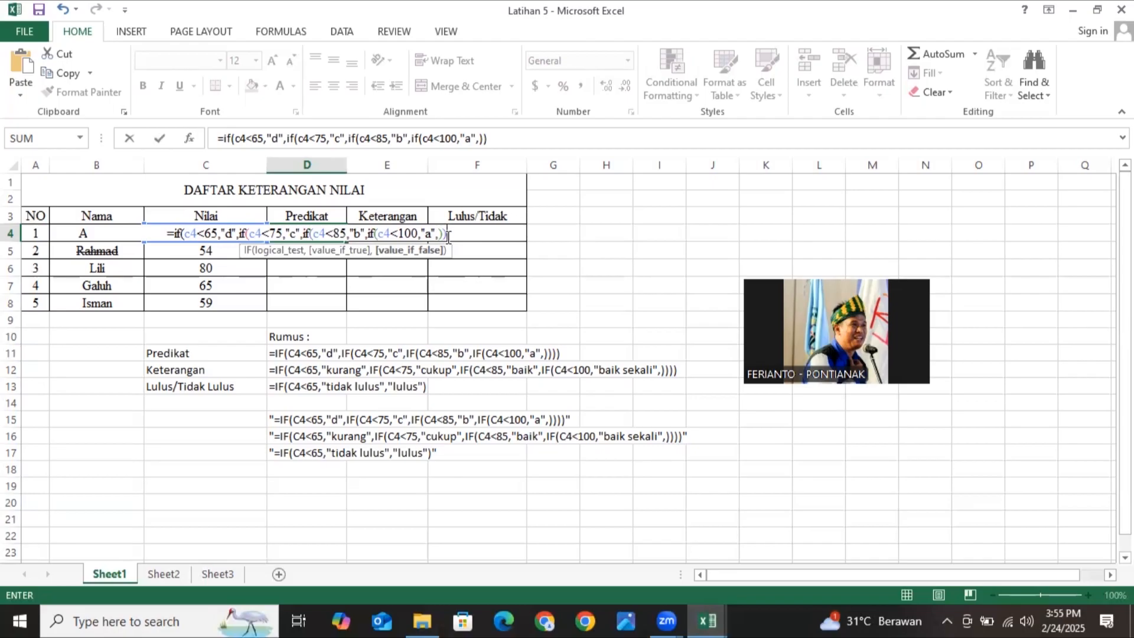
type(")")
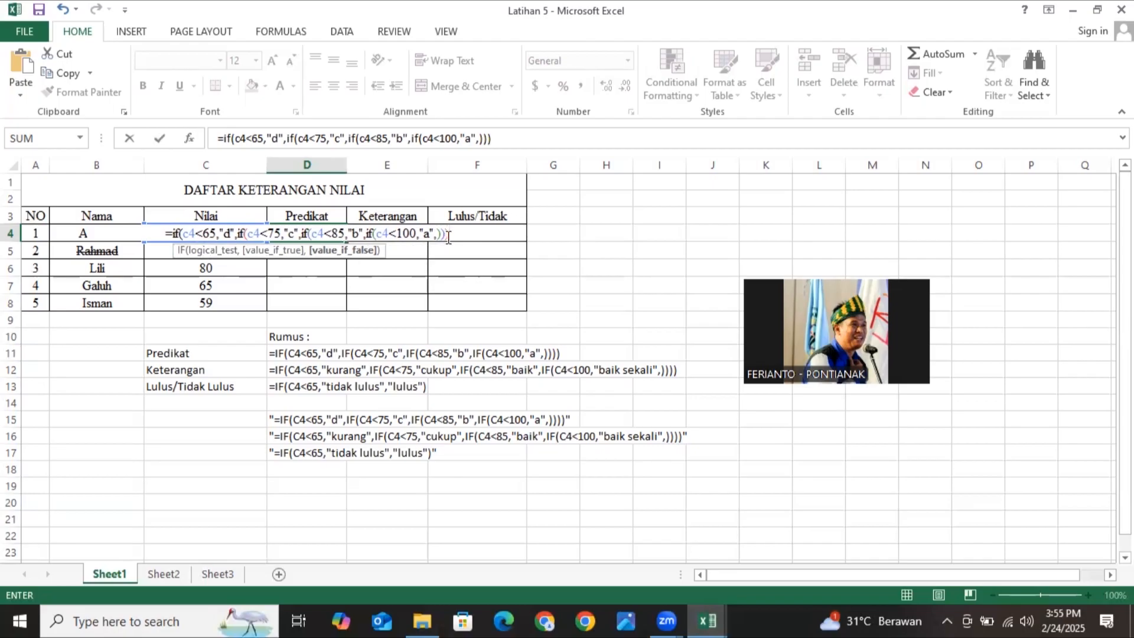
type(")")
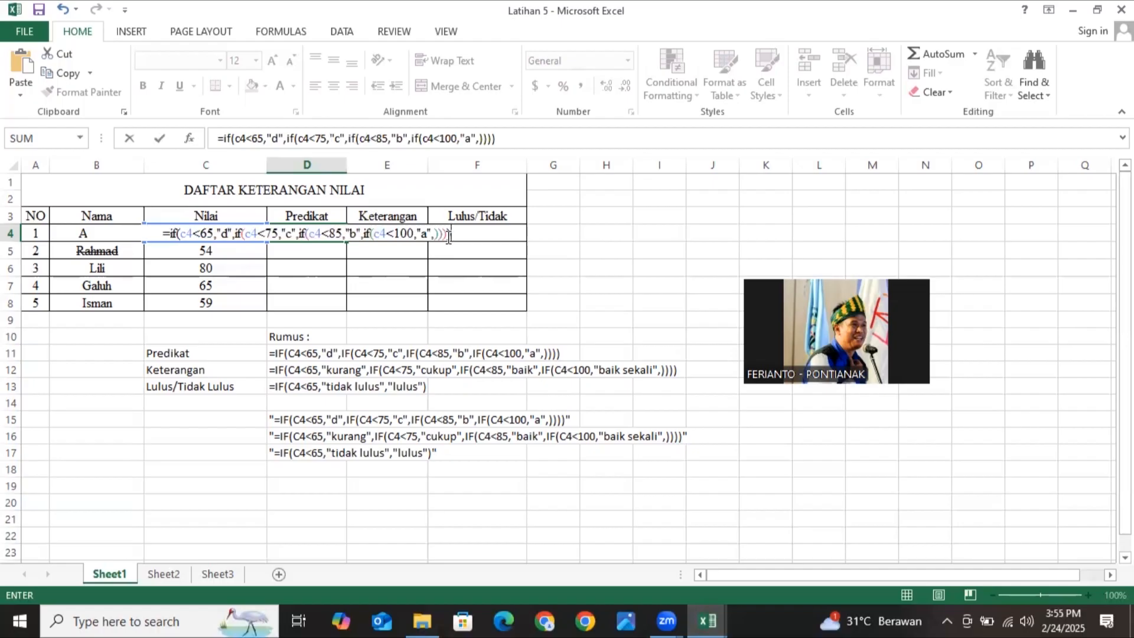
Step: Commit the Predikat formula in D4 and fill it down through D8
key("Return")
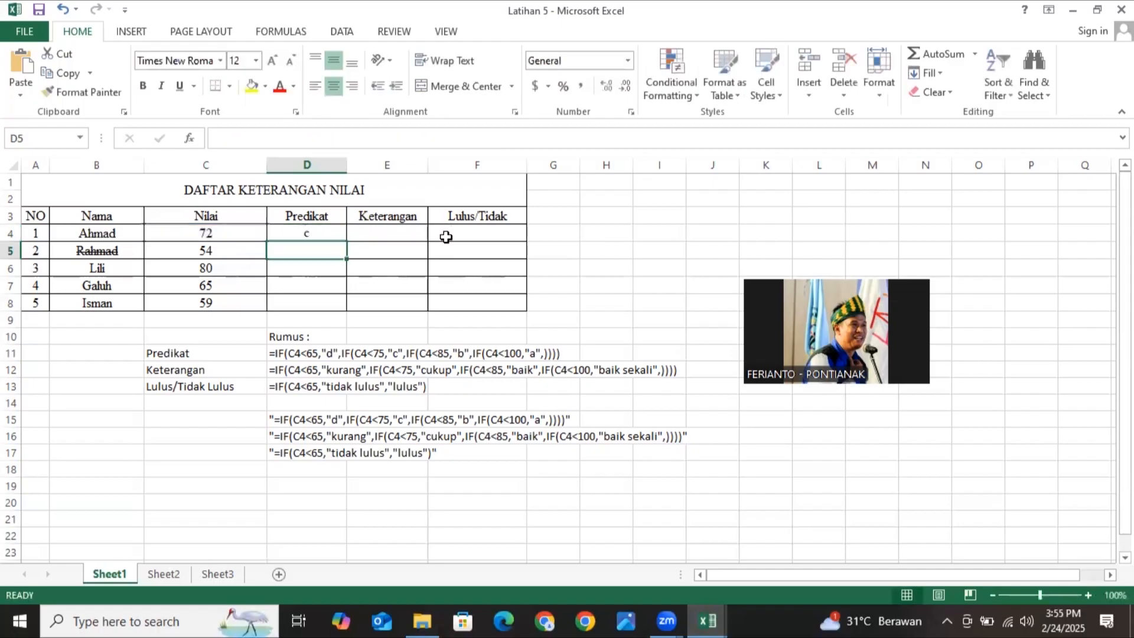
left_click(322, 232)
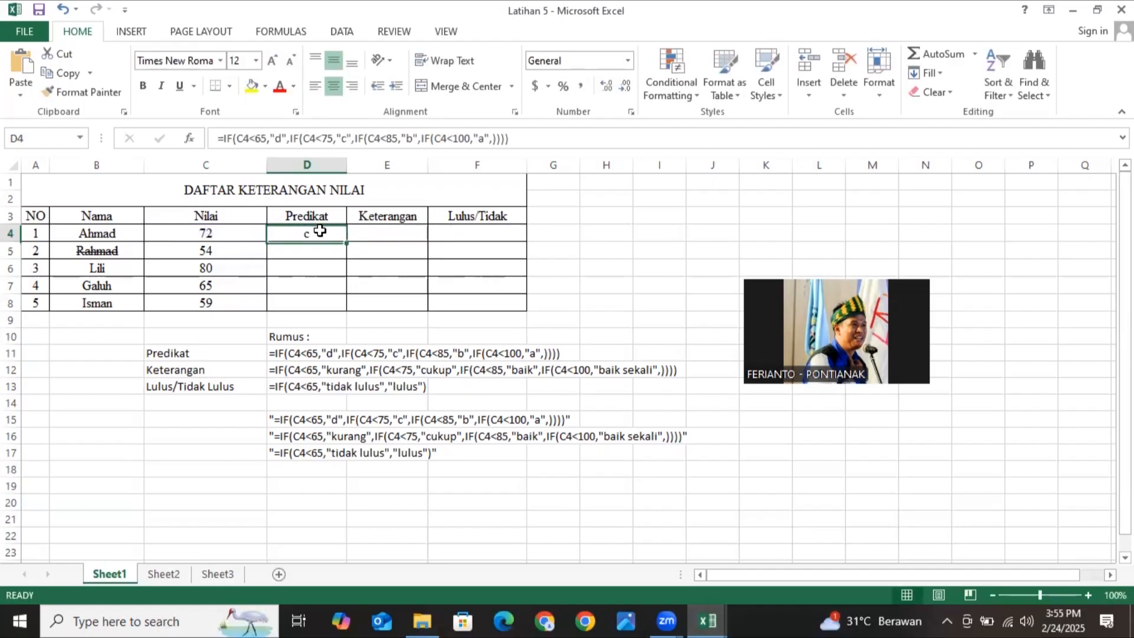
left_click_drag(348, 248, 348, 313)
Step: Begin the Keterangan formula in E4 with =if(c4<65,"kurang",if(, making sure the first condition includes <65
left_click(393, 234)
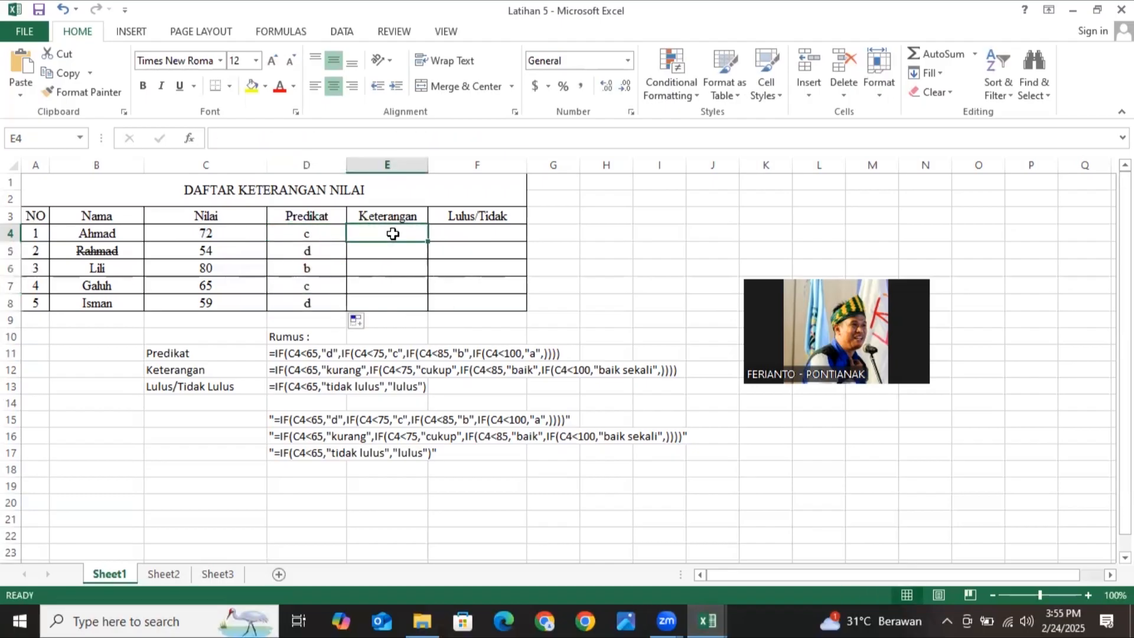
type("=")
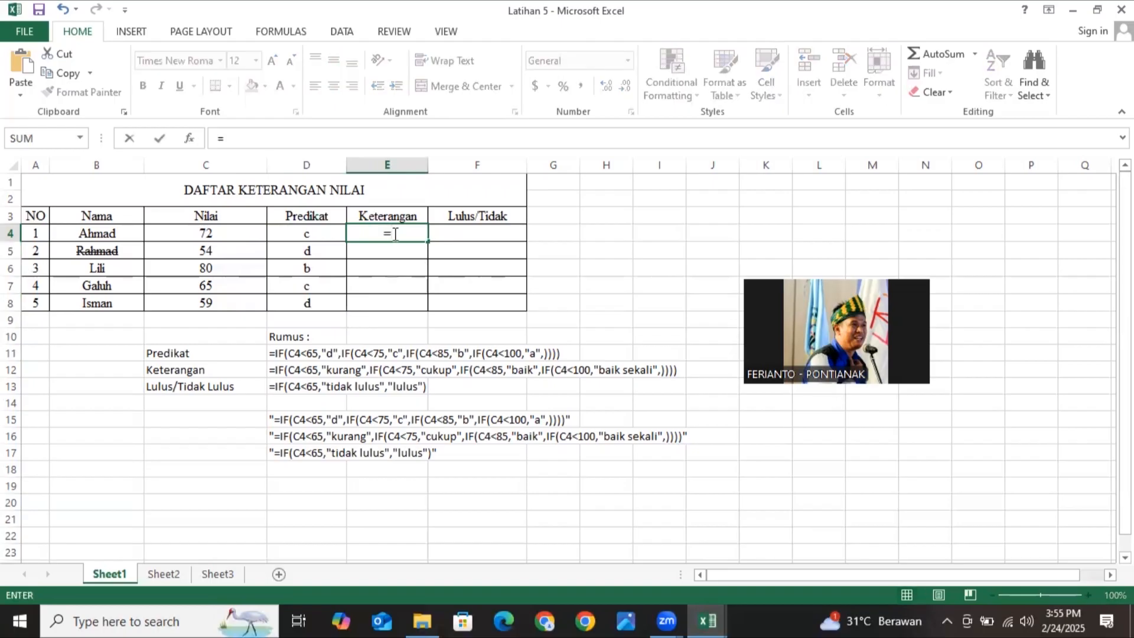
type("if")
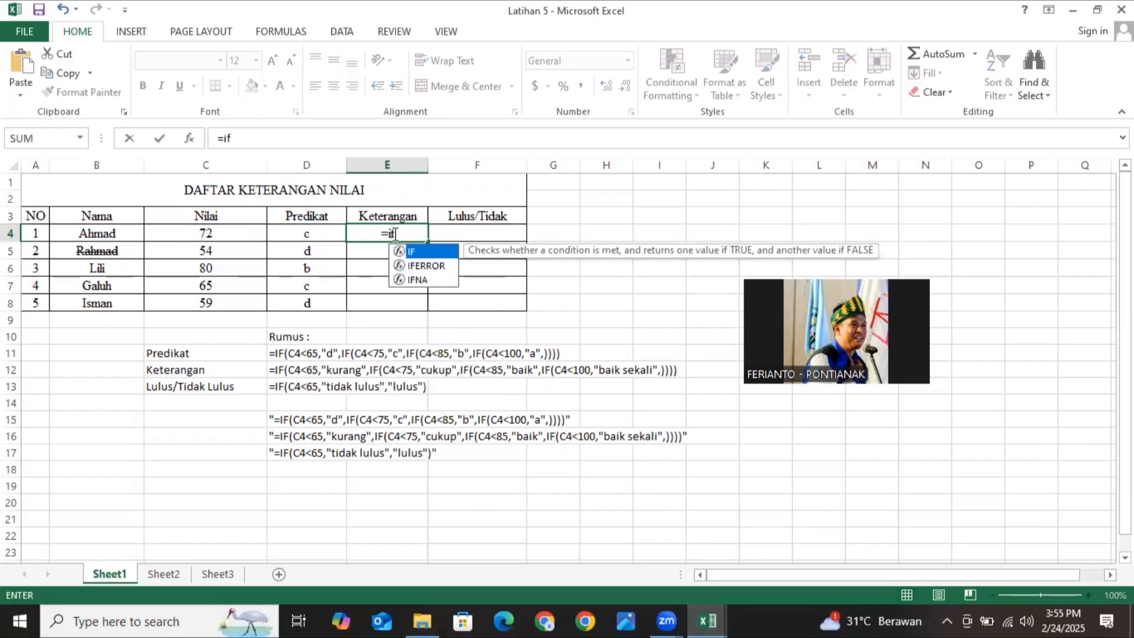
type("(")
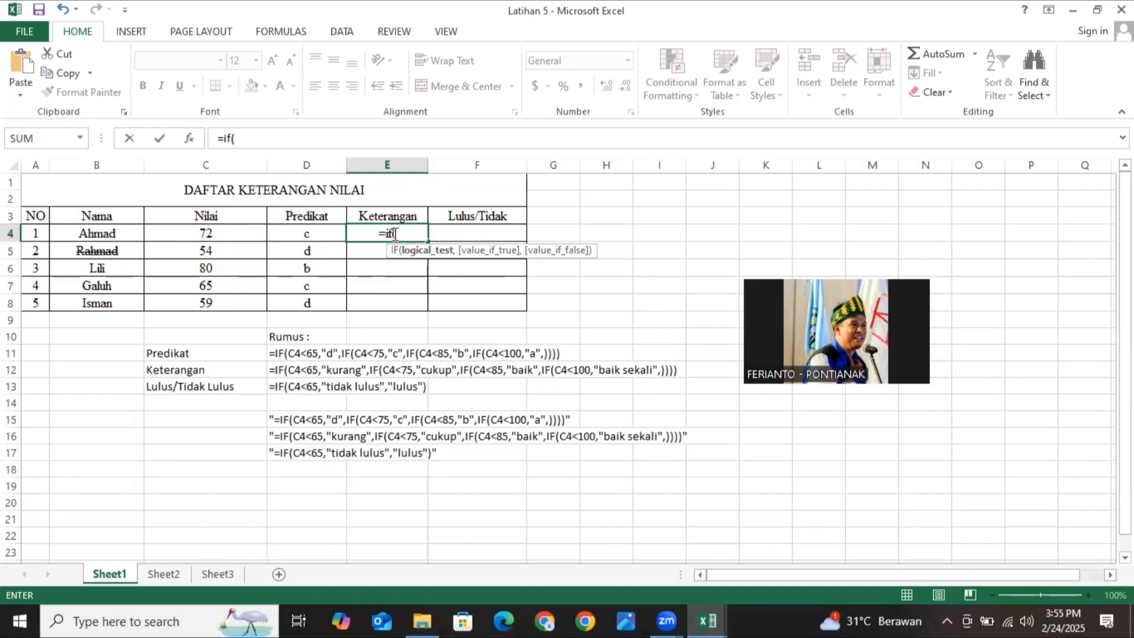
type("c4")
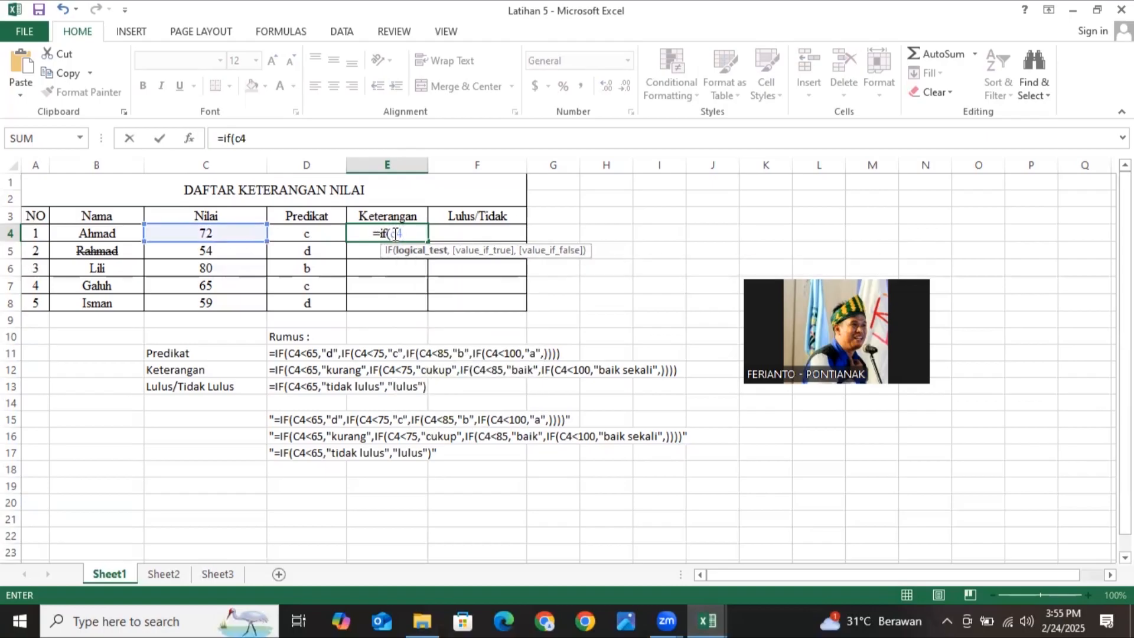
type(",")
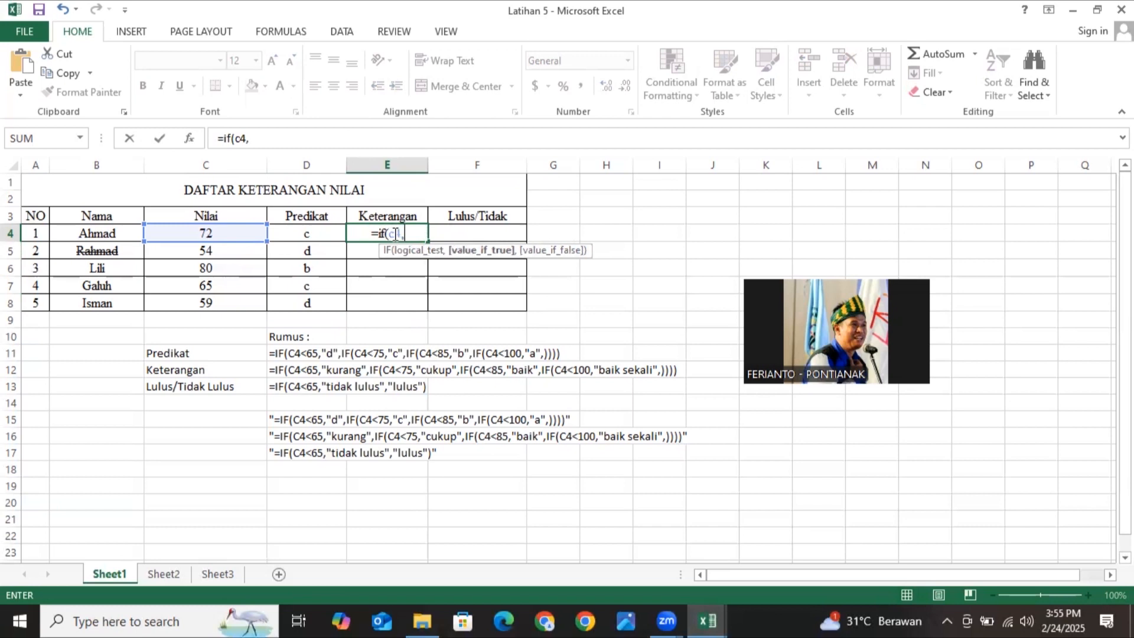
type("\"")
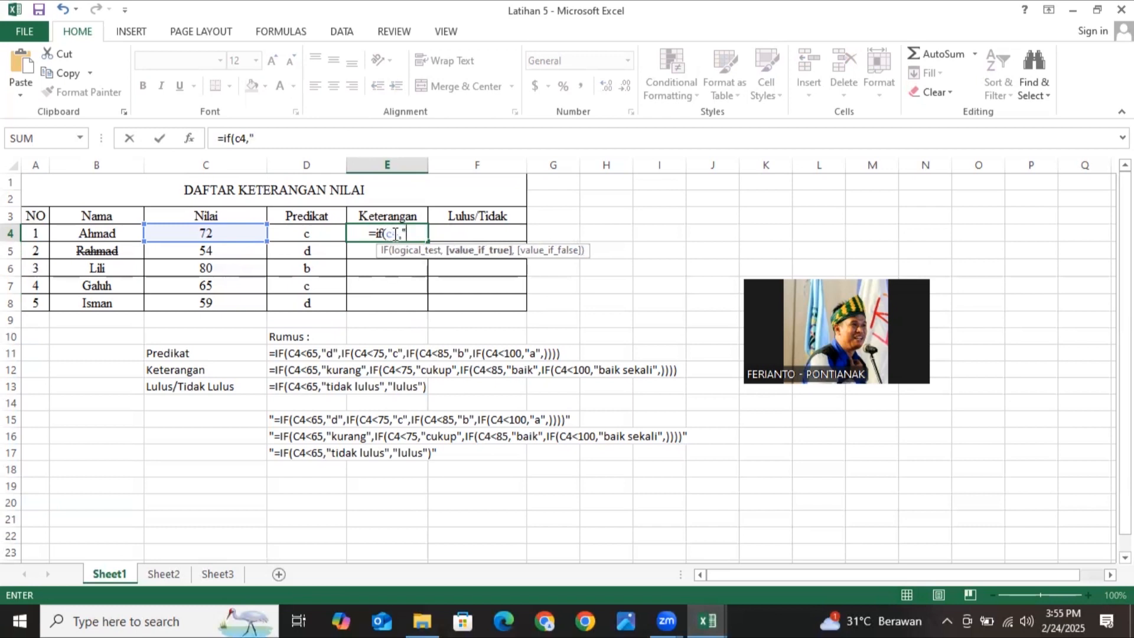
type("kurang")
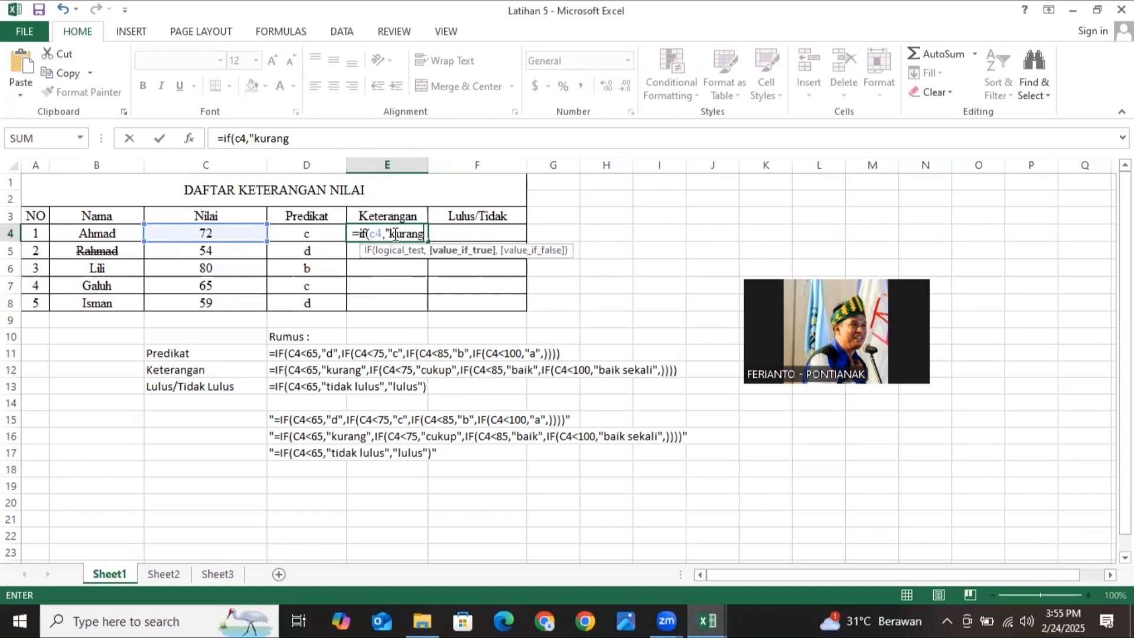
type("\",if")
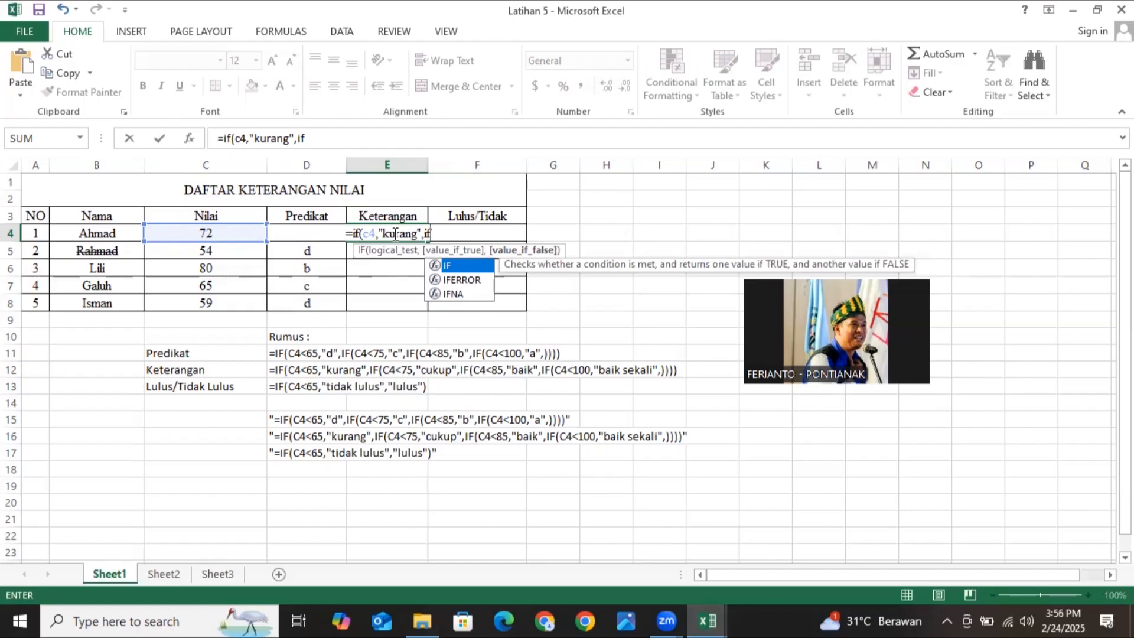
type("(")
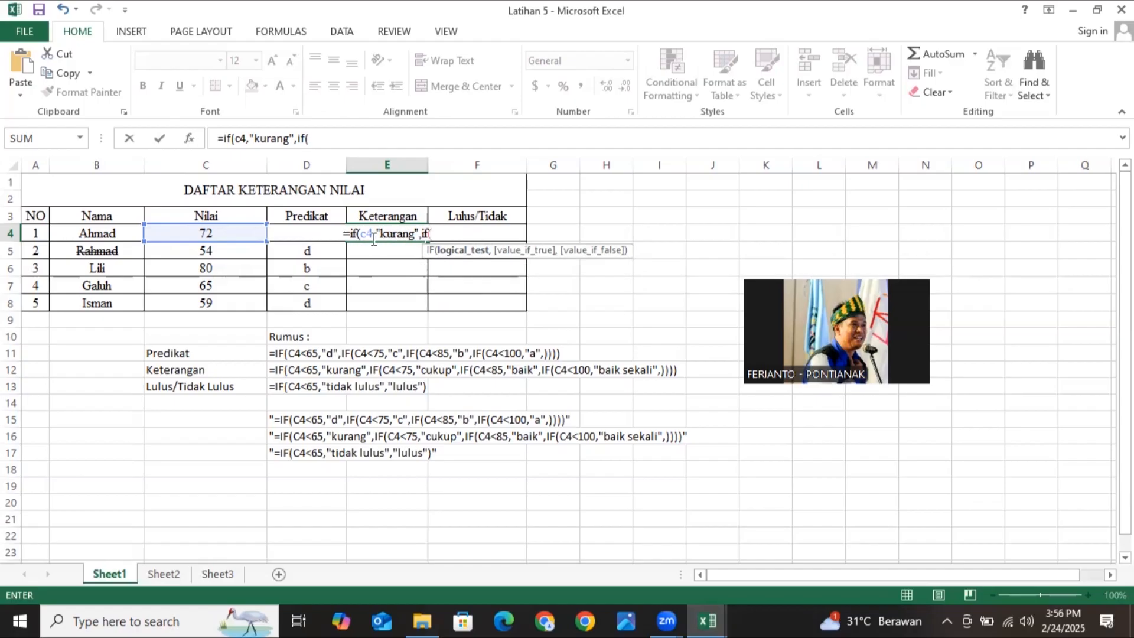
left_click(373, 240)
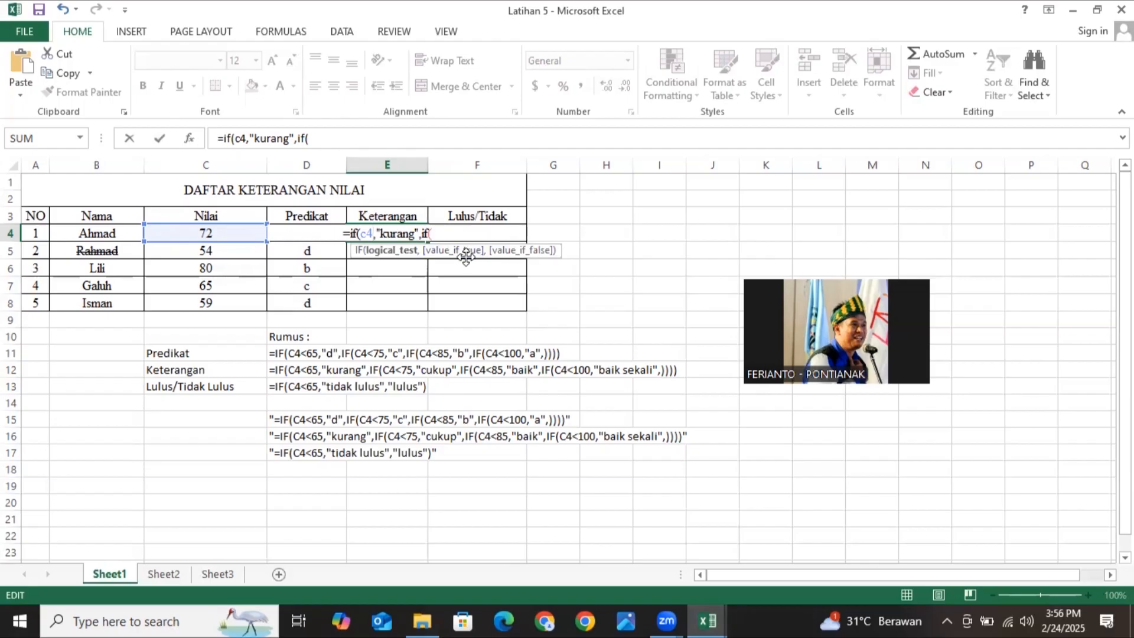
type("<65")
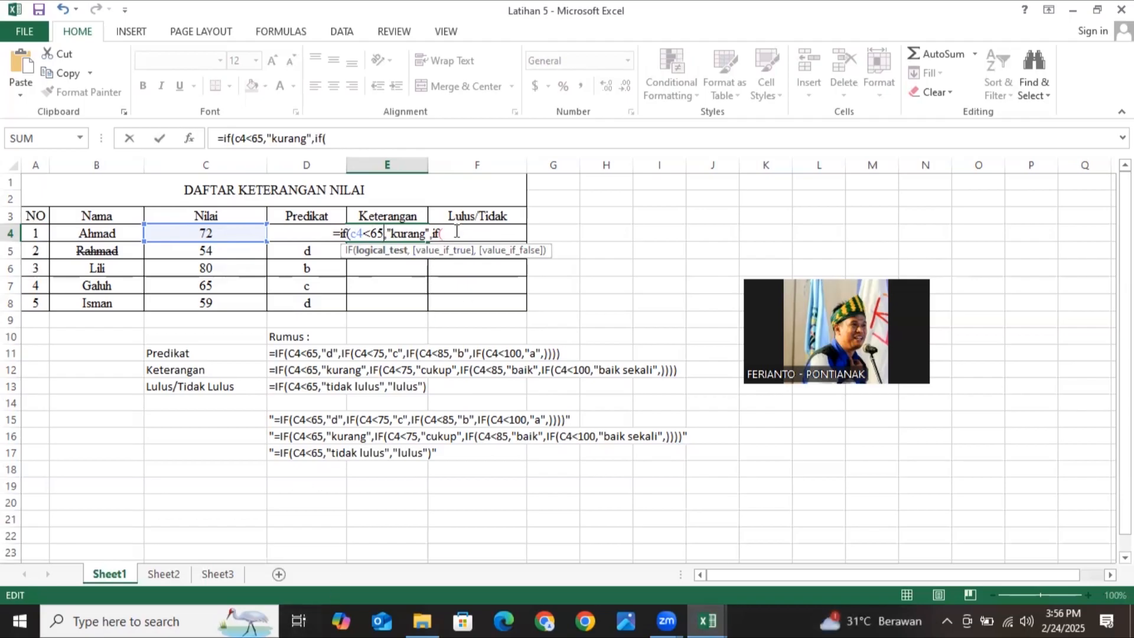
Step: Add the second condition c4<75,"cukup" to the E4 formula and open a third nested IF after it
left_click(457, 231)
type("c4")
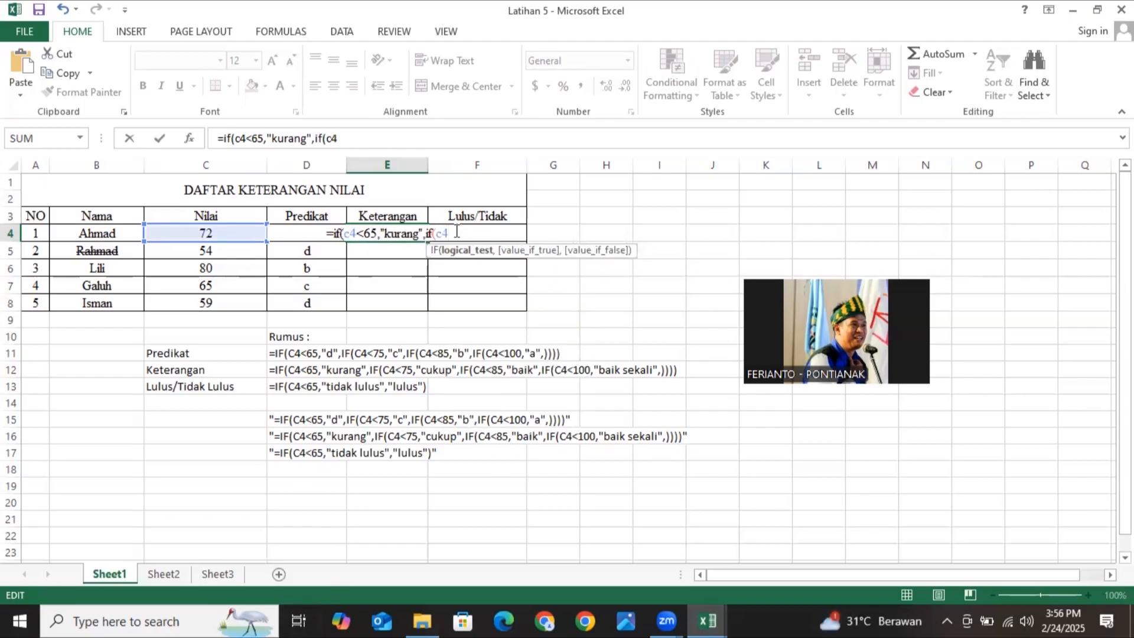
type("<")
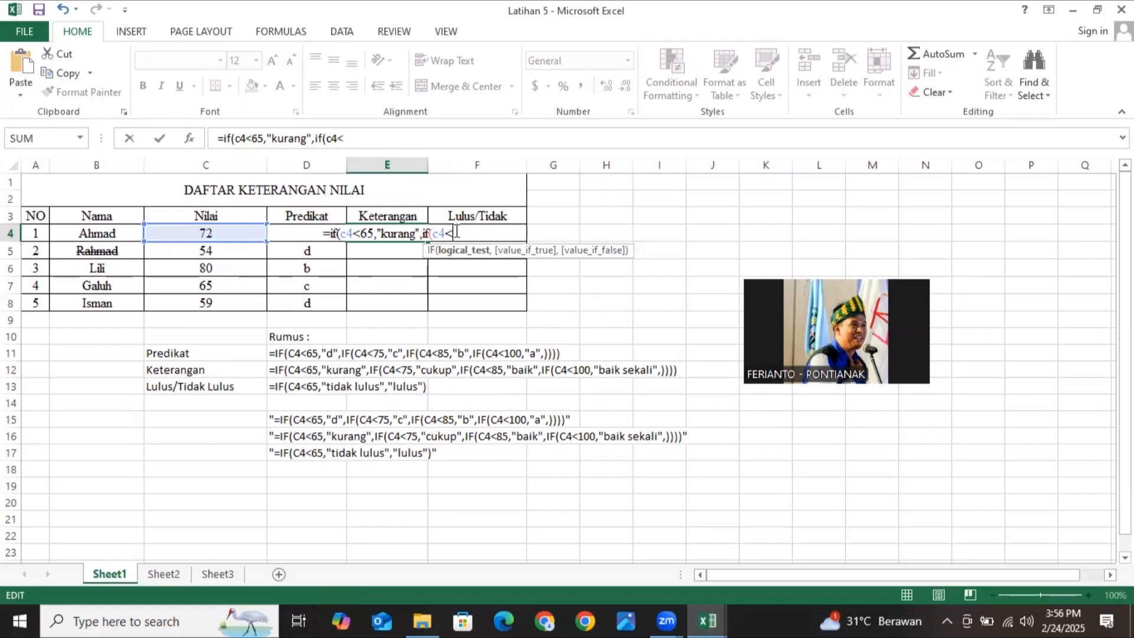
type("75")
type(",\"")
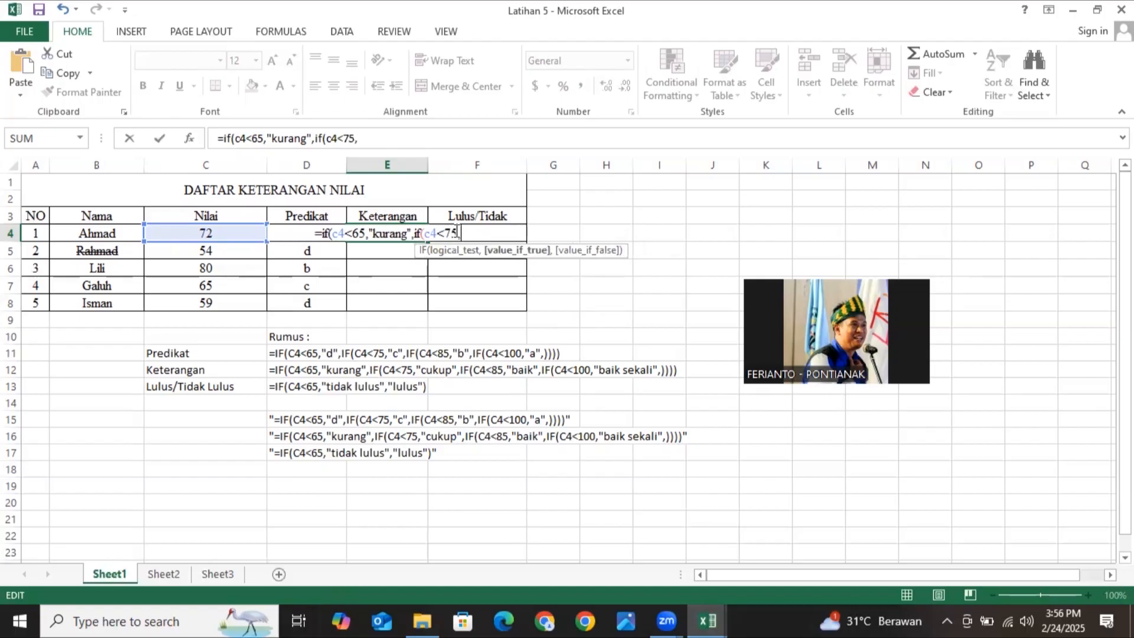
type("cukup")
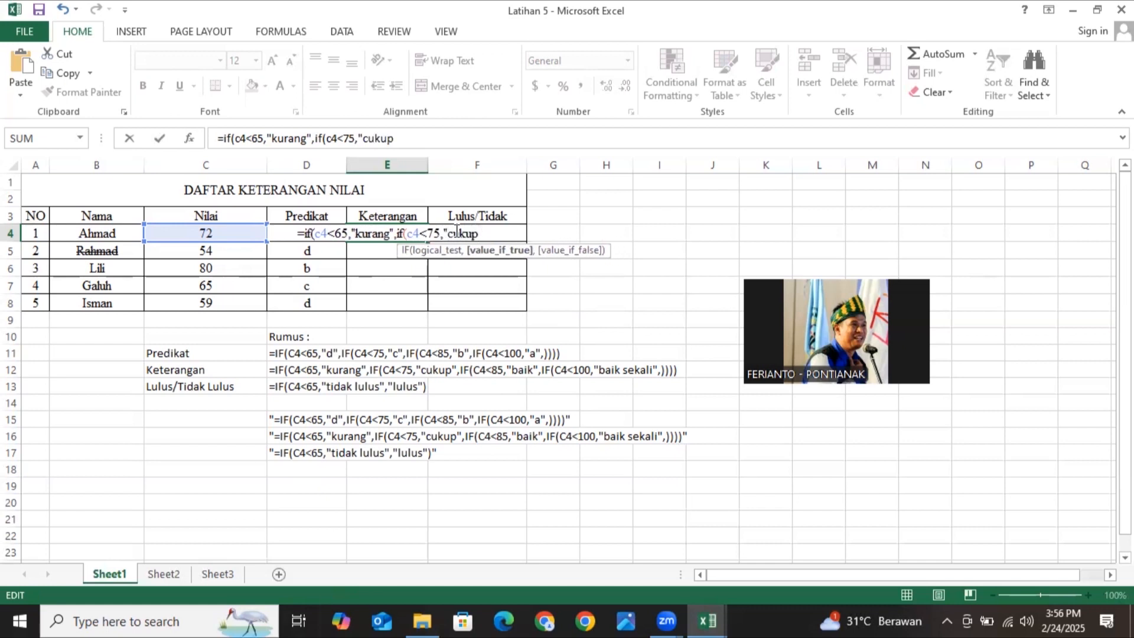
type("\"")
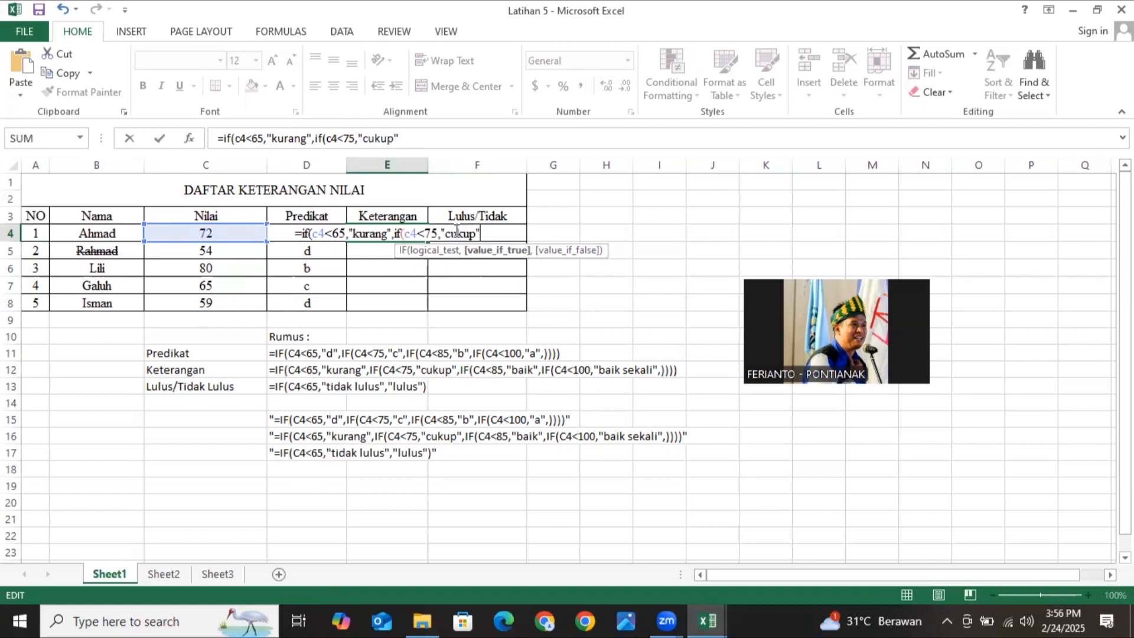
type(",if")
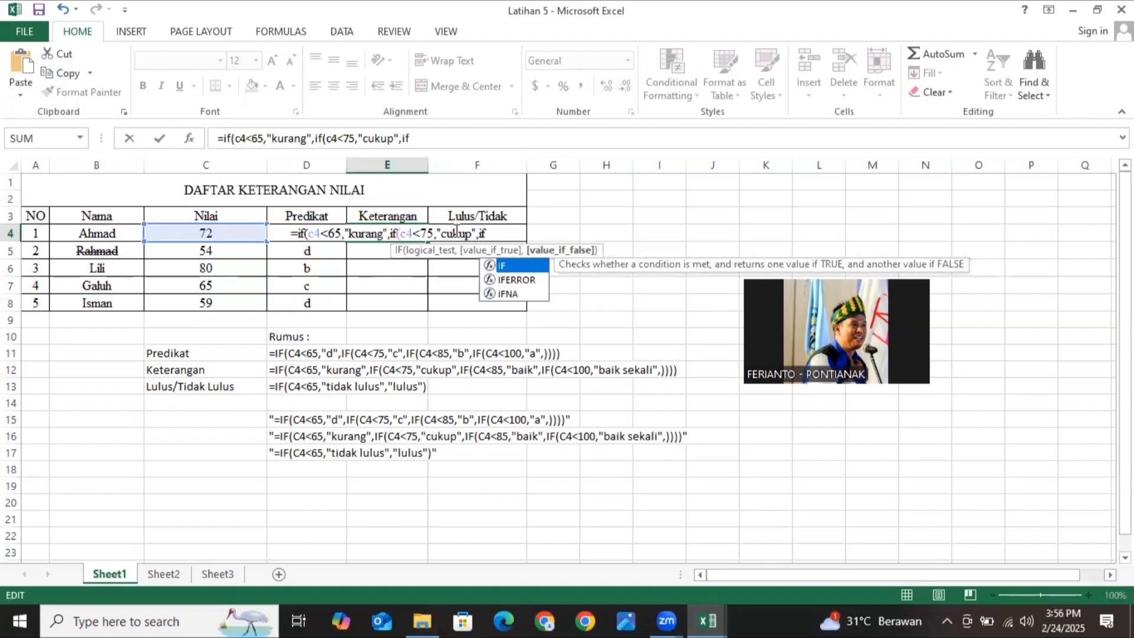
type("(")
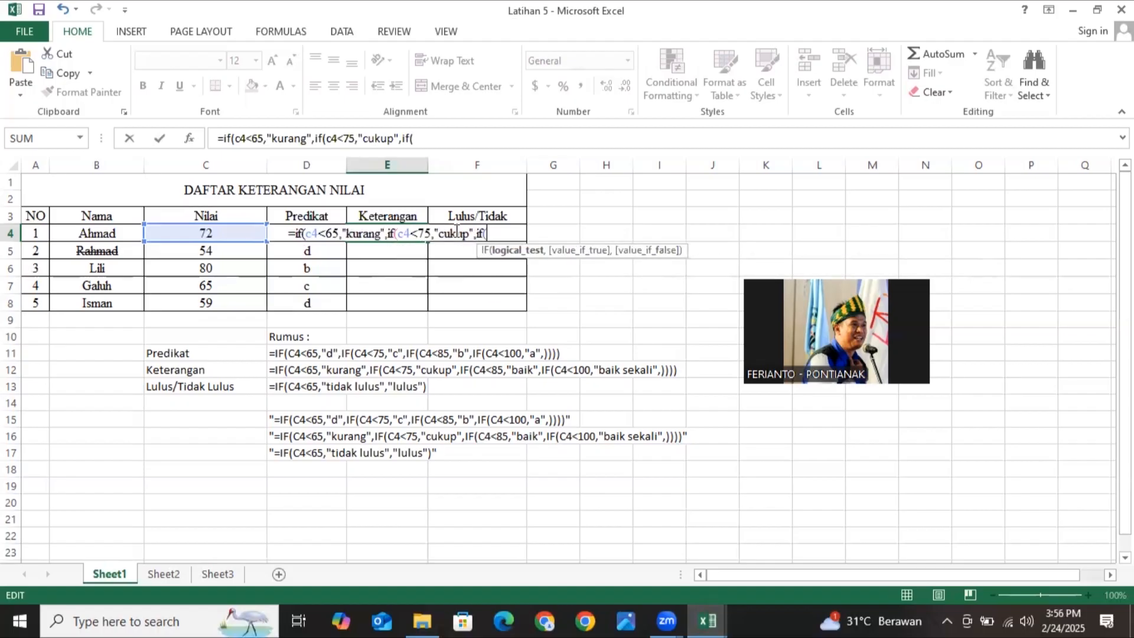
Step: Add the third condition c4<85,"baik" to the E4 formula and open a fourth nested IF
type("c4")
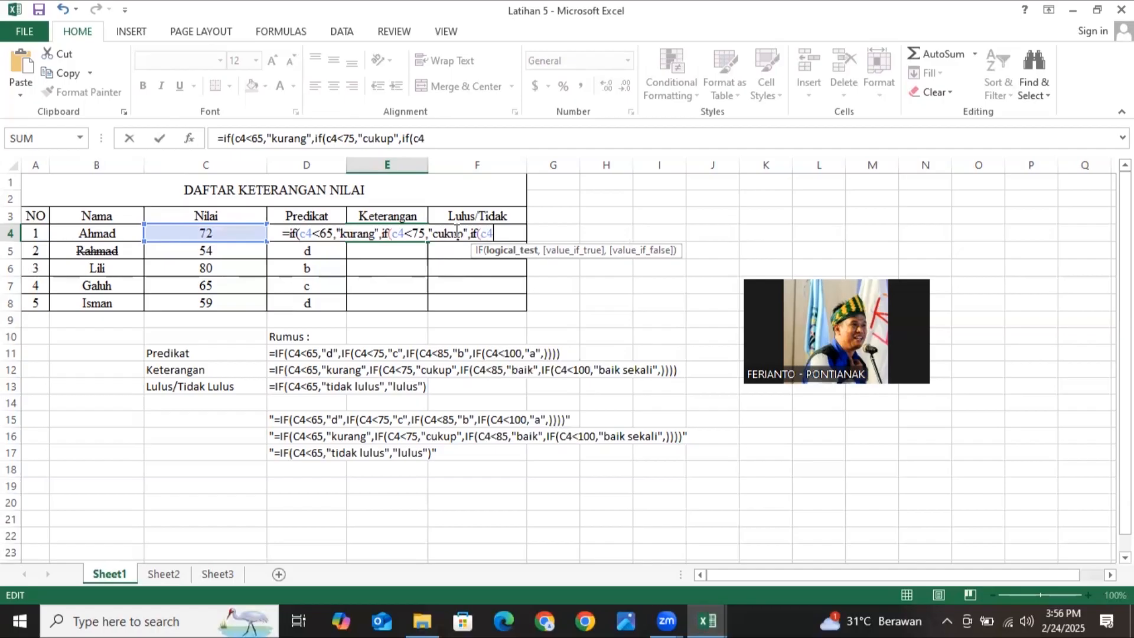
type("<")
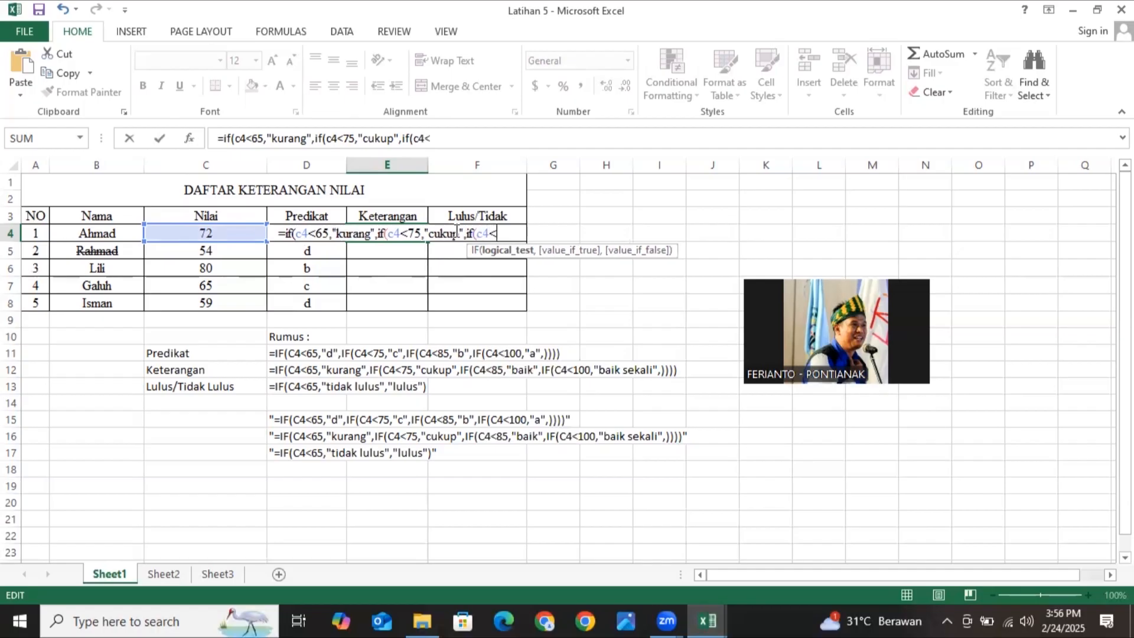
type("85,")
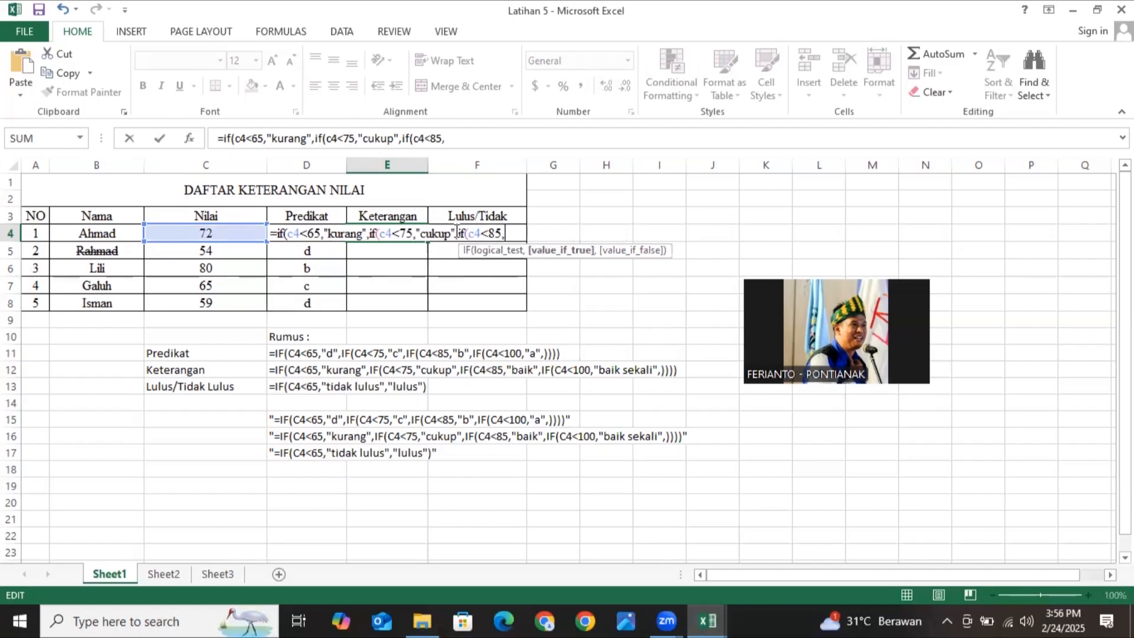
type("\"")
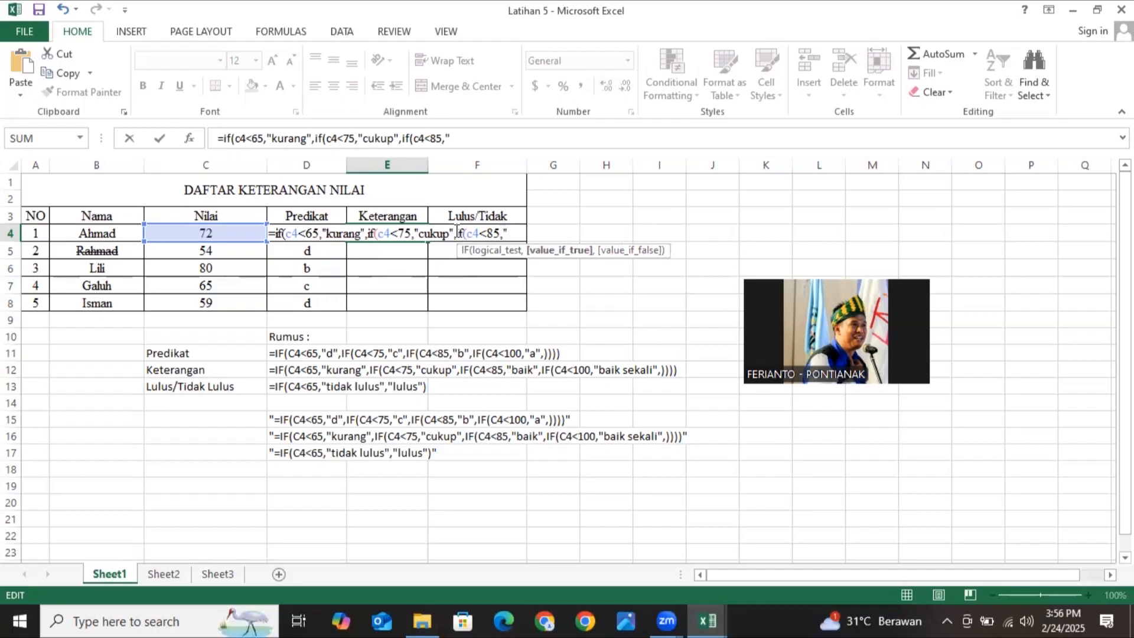
type("baik")
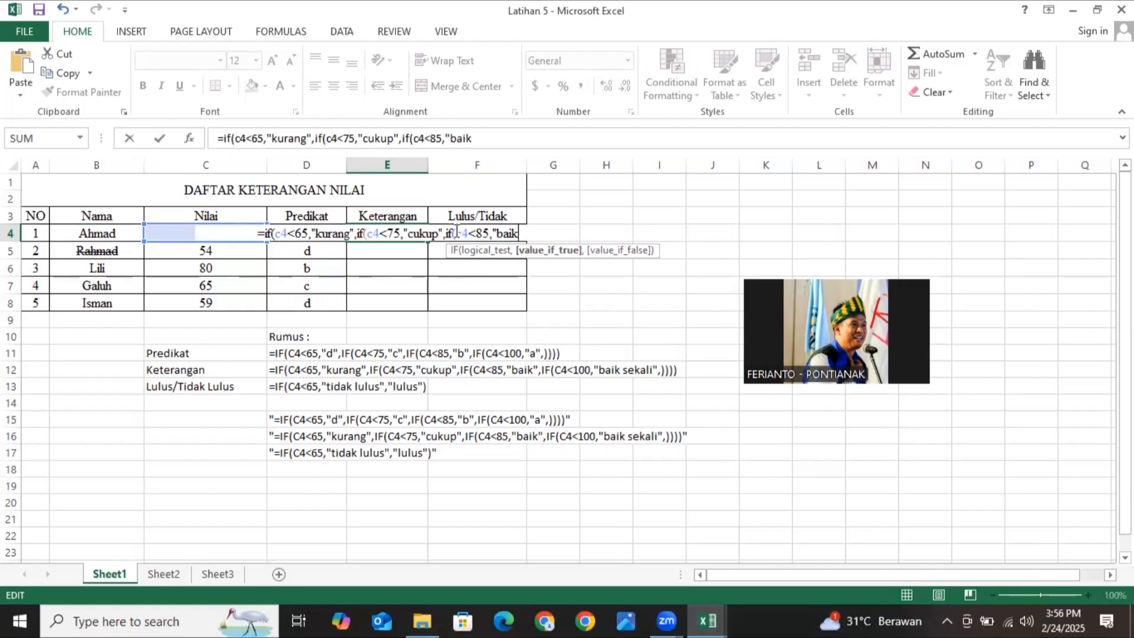
type("\"")
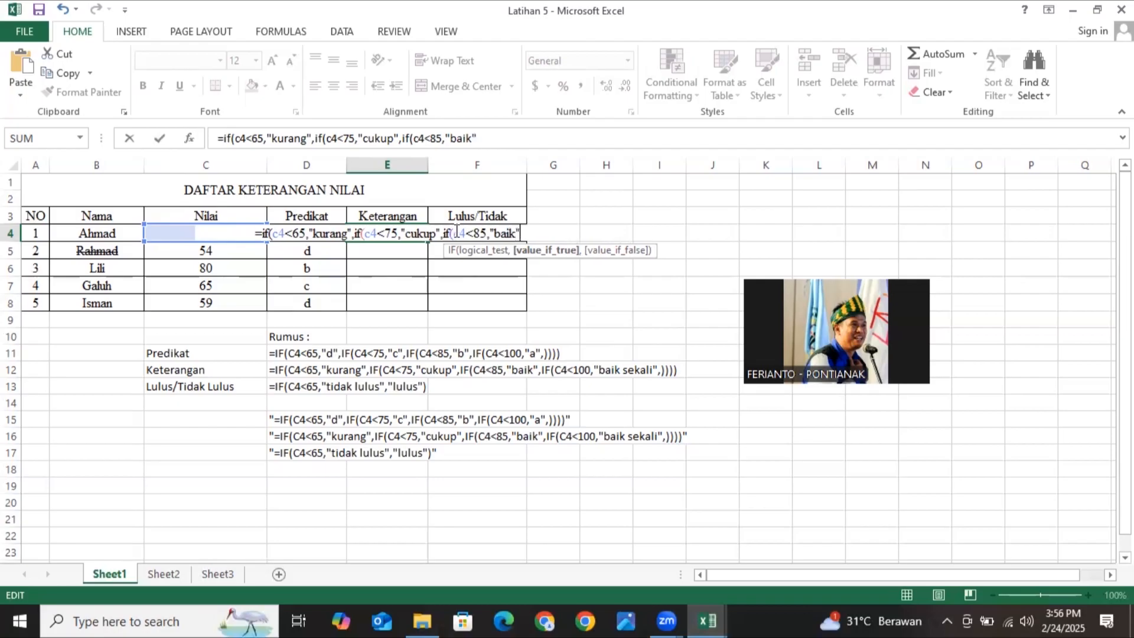
type(",")
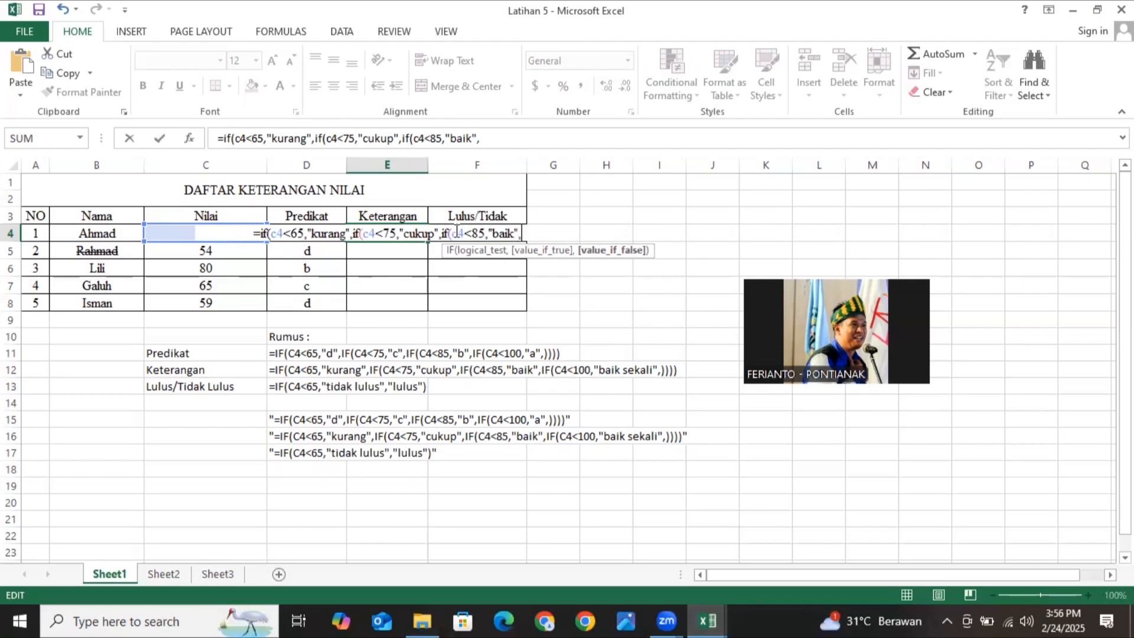
type("if")
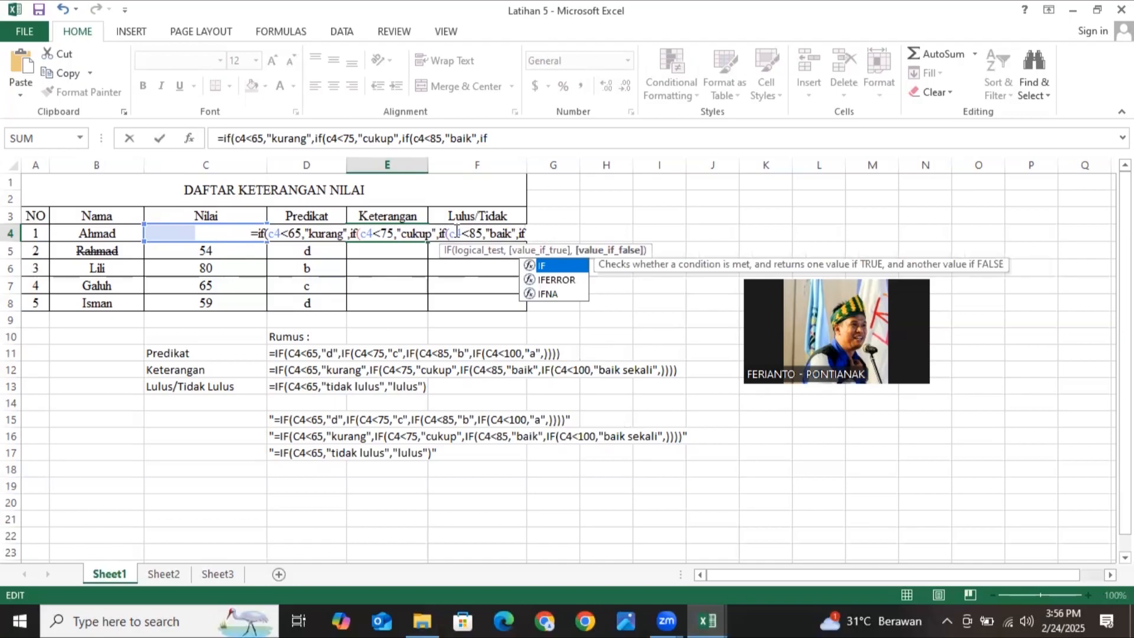
type("(")
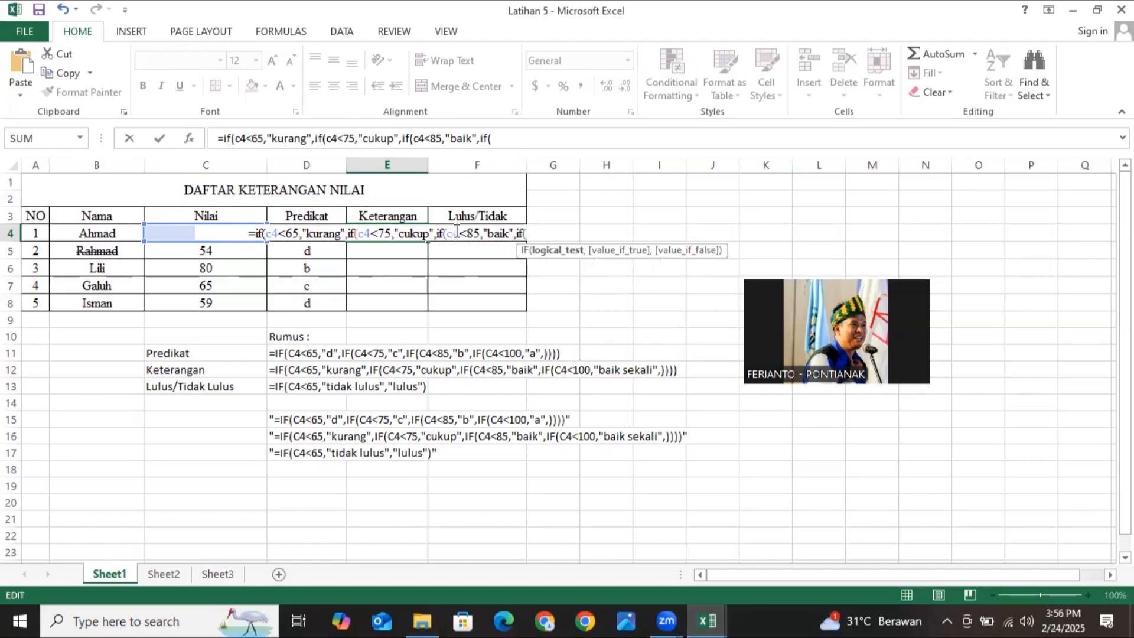
Step: Try to finish and commit the E4 formula, ending it with c4<100,"baik sekali"<))))
type("c4<")
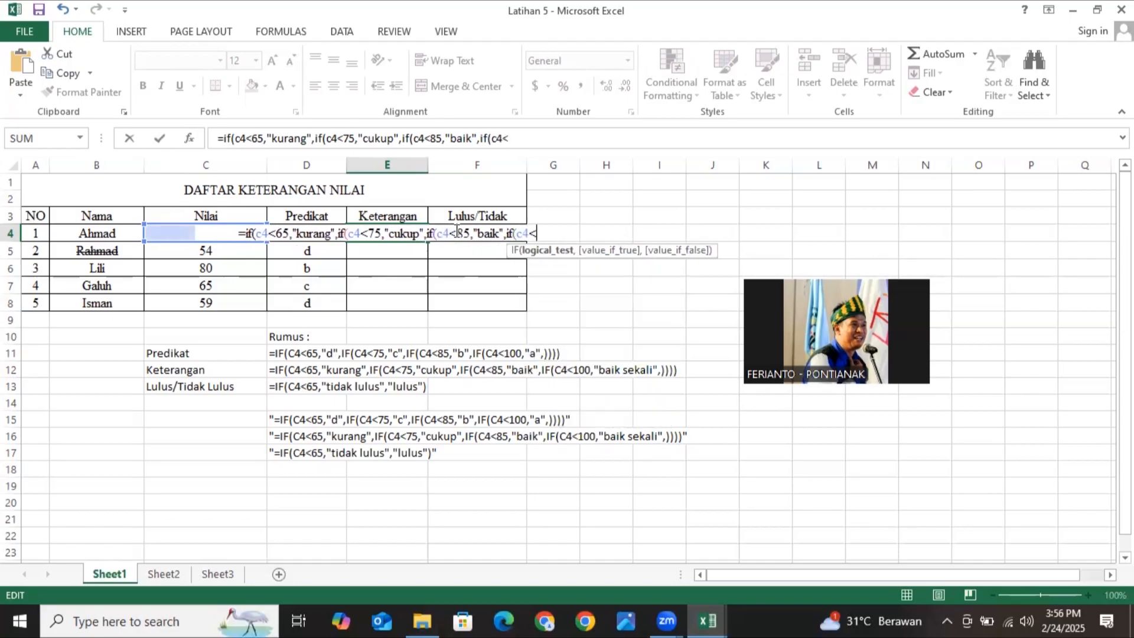
type("100,\"")
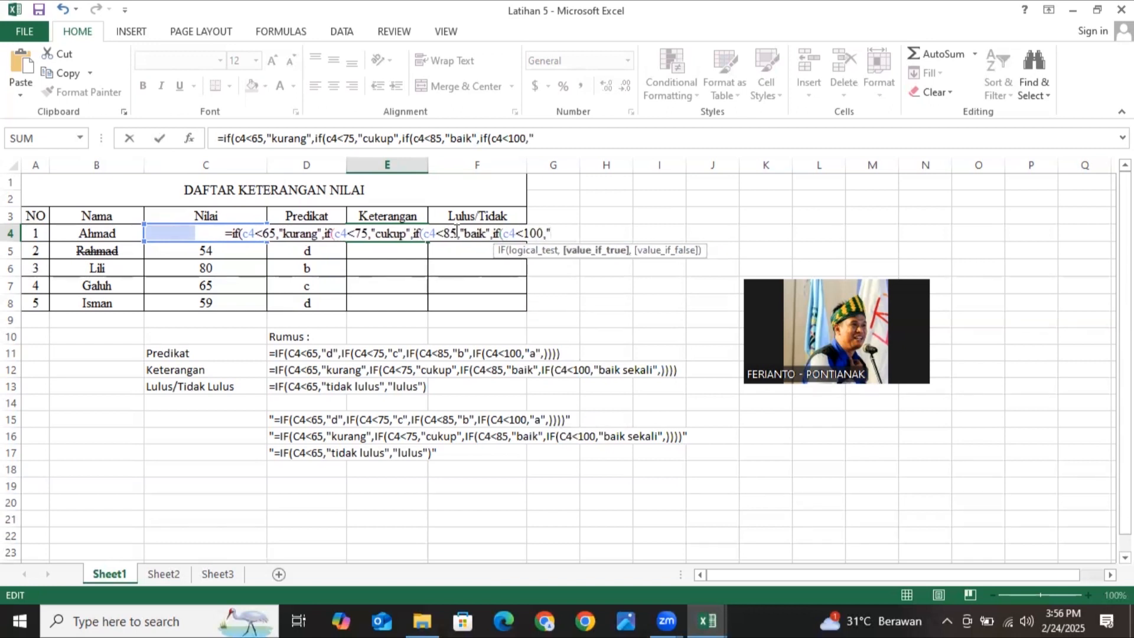
type("baik seka")
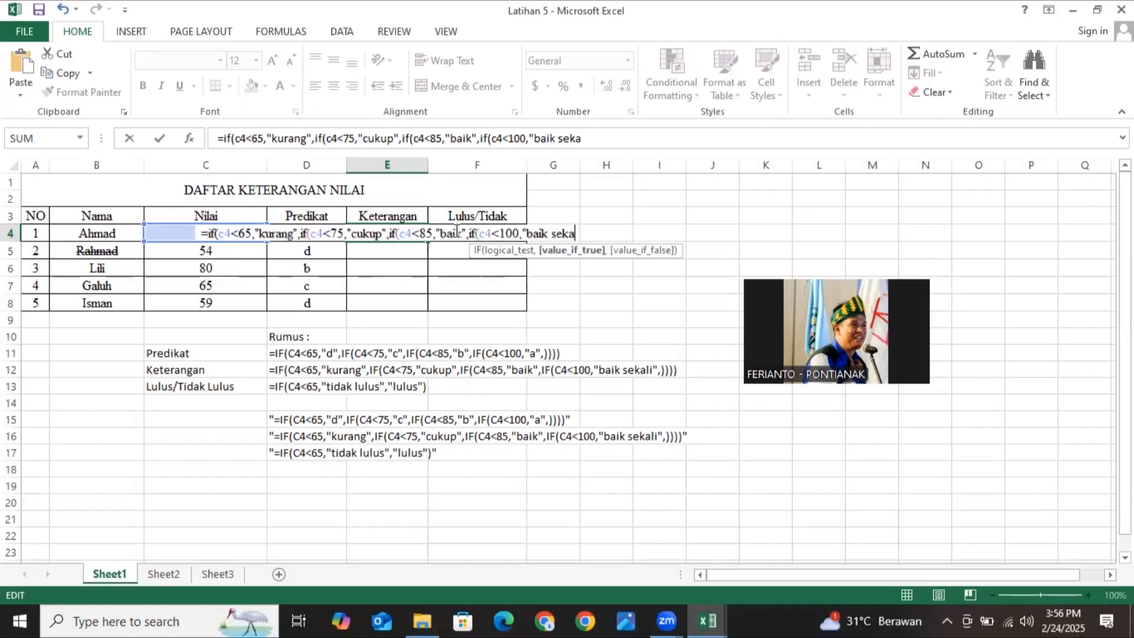
type("li\"<))))")
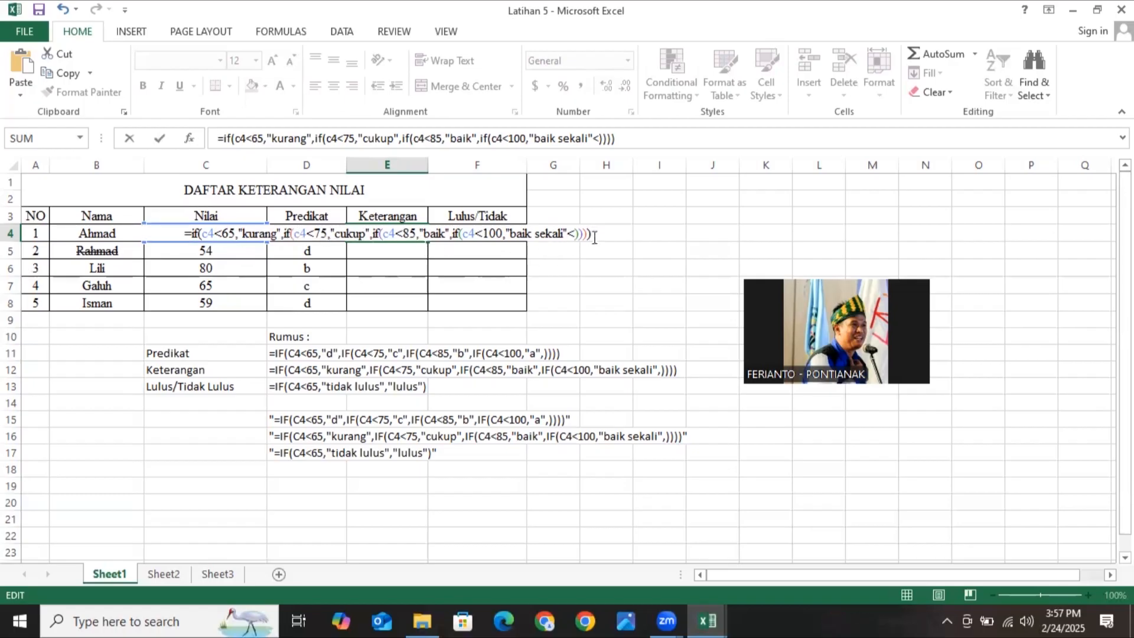
key("Return")
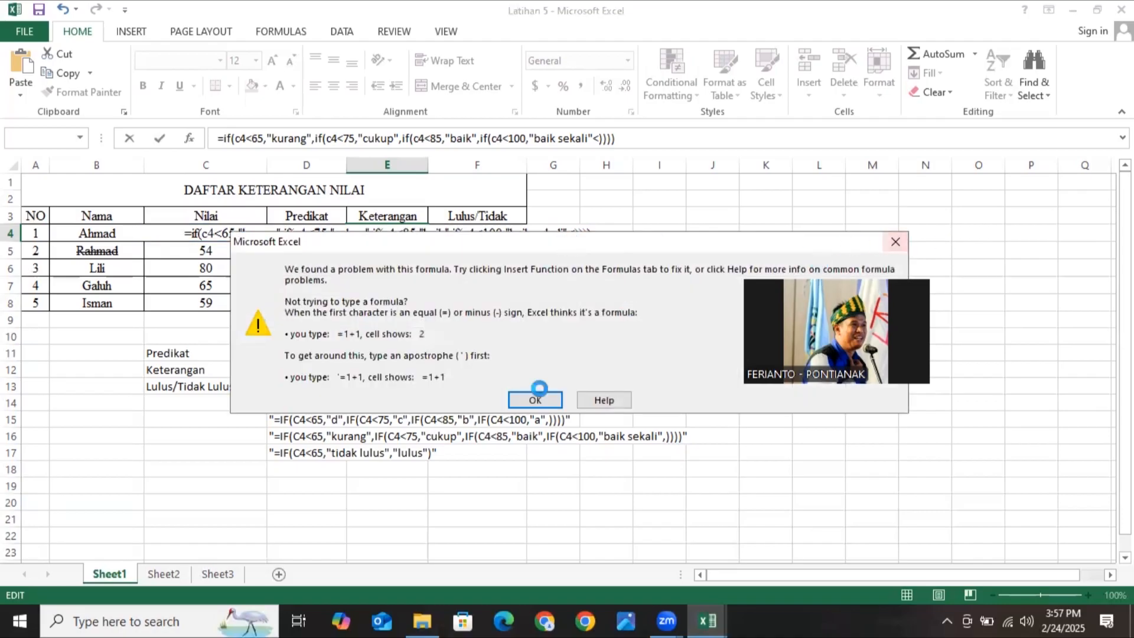
Step: Replace the stray < after "baik sekali" in the E4 formula with a comma, commit it and fill it down to E8
left_click(536, 399)
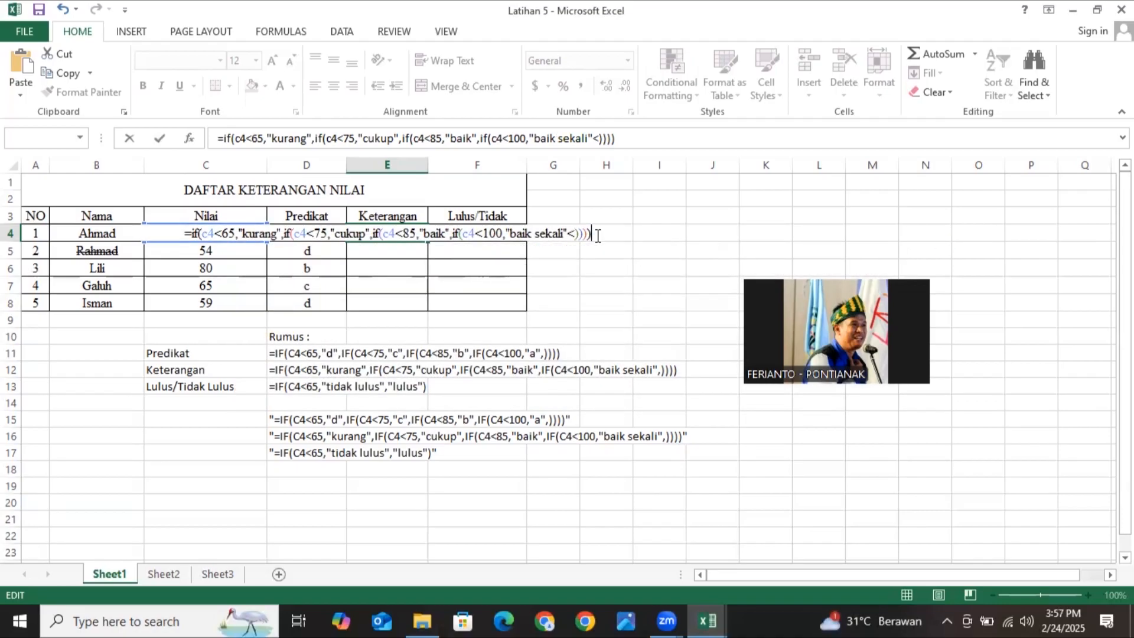
left_click(575, 235)
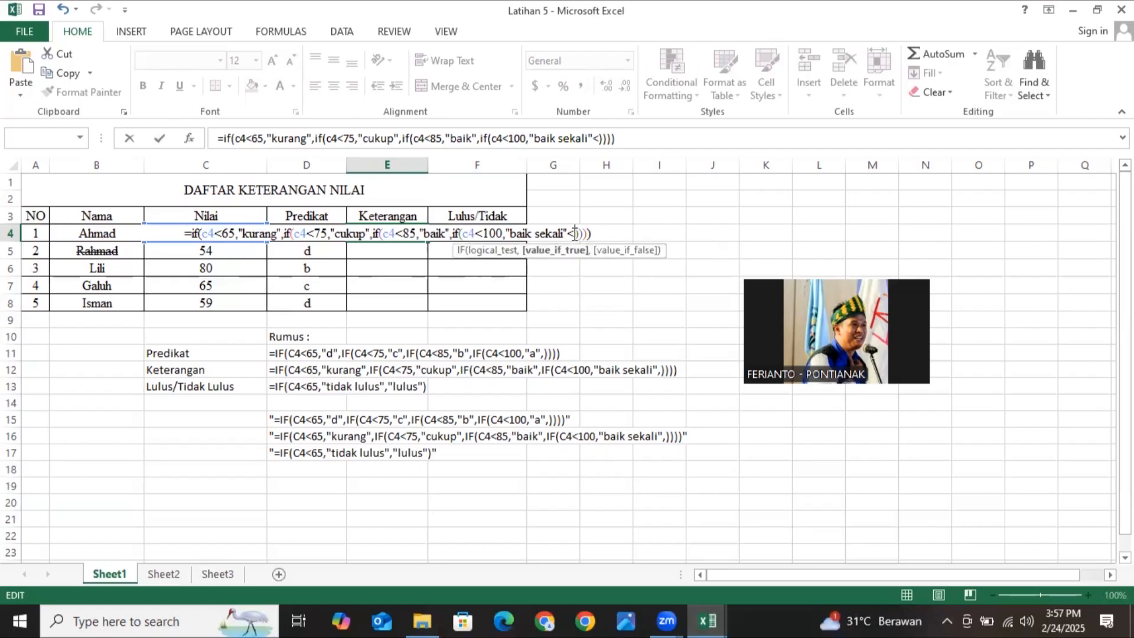
key("BackSpace")
type(")")
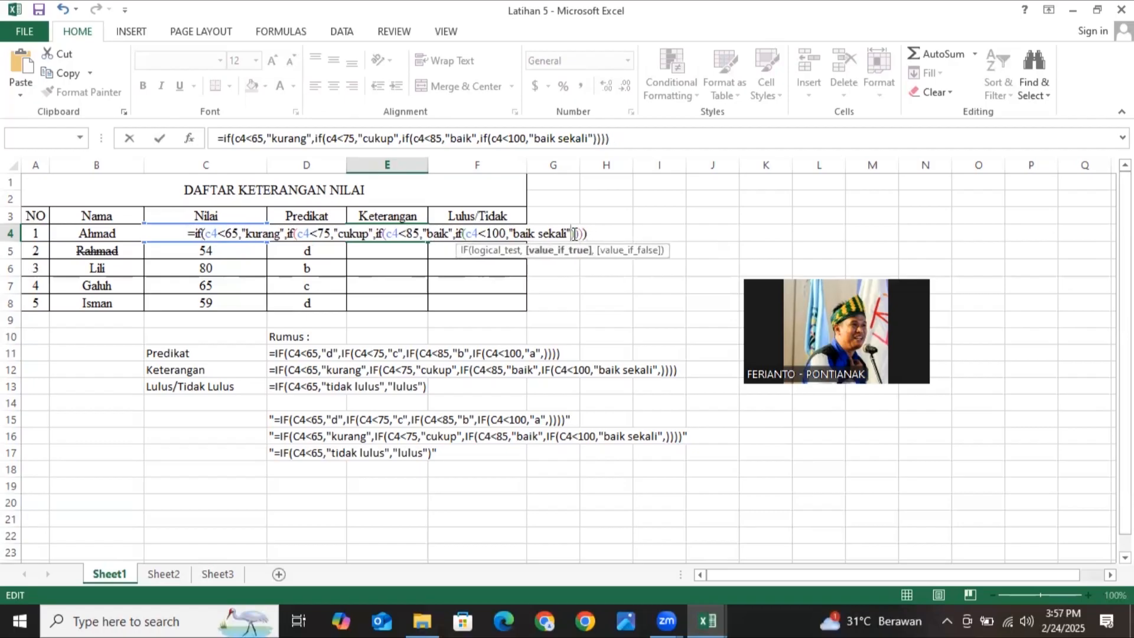
type(",")
left_click(597, 232)
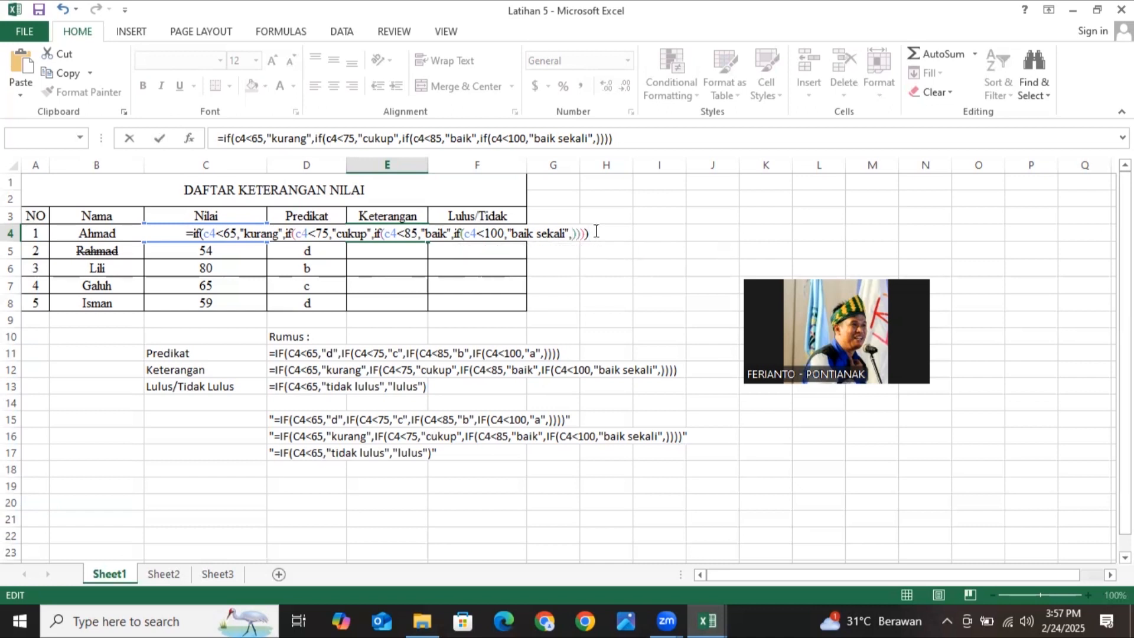
key("Return")
left_click(423, 235)
left_click_drag(427, 241, 428, 307)
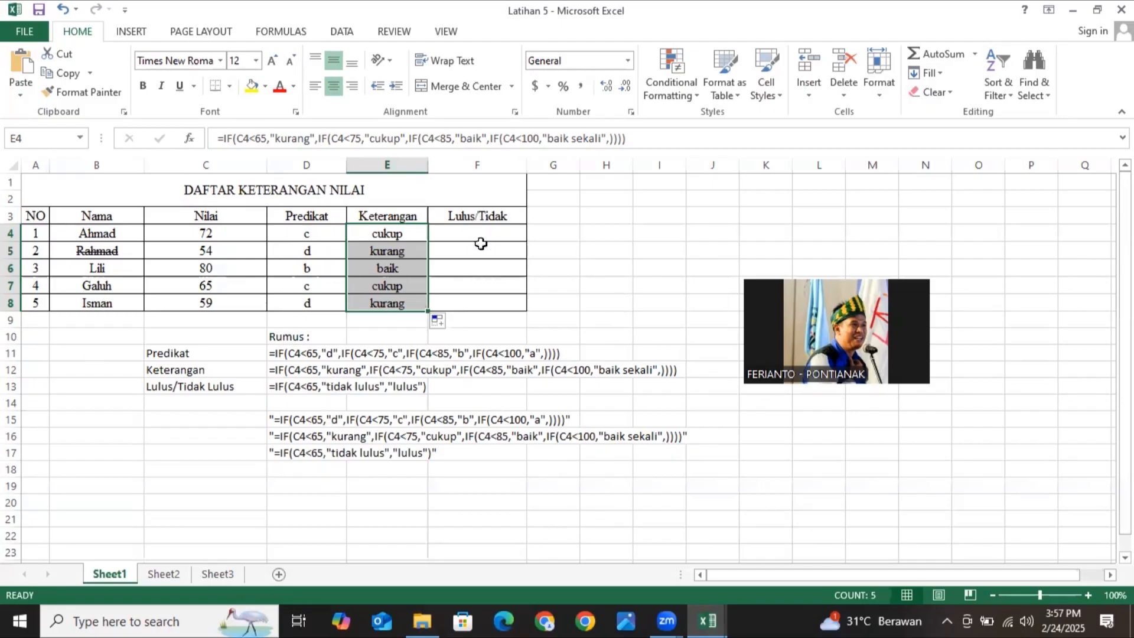
Step: Begin the Lulus/Tidak formula in F4 with =if(c4<65," using the first Nilai score as the condition
left_click(481, 236)
type("=")
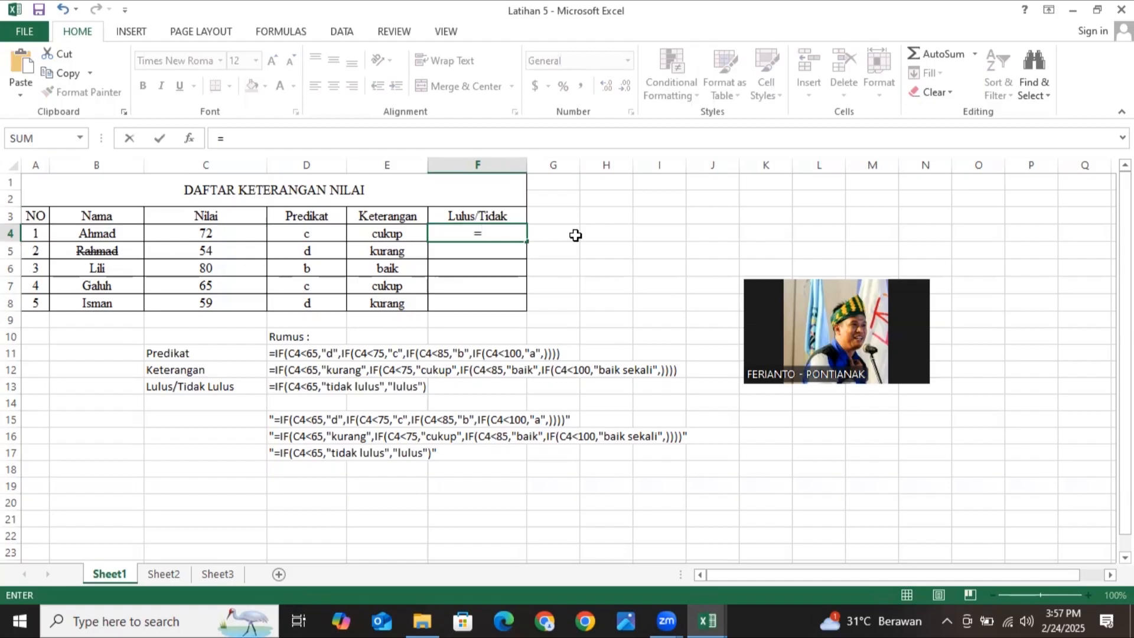
type("if")
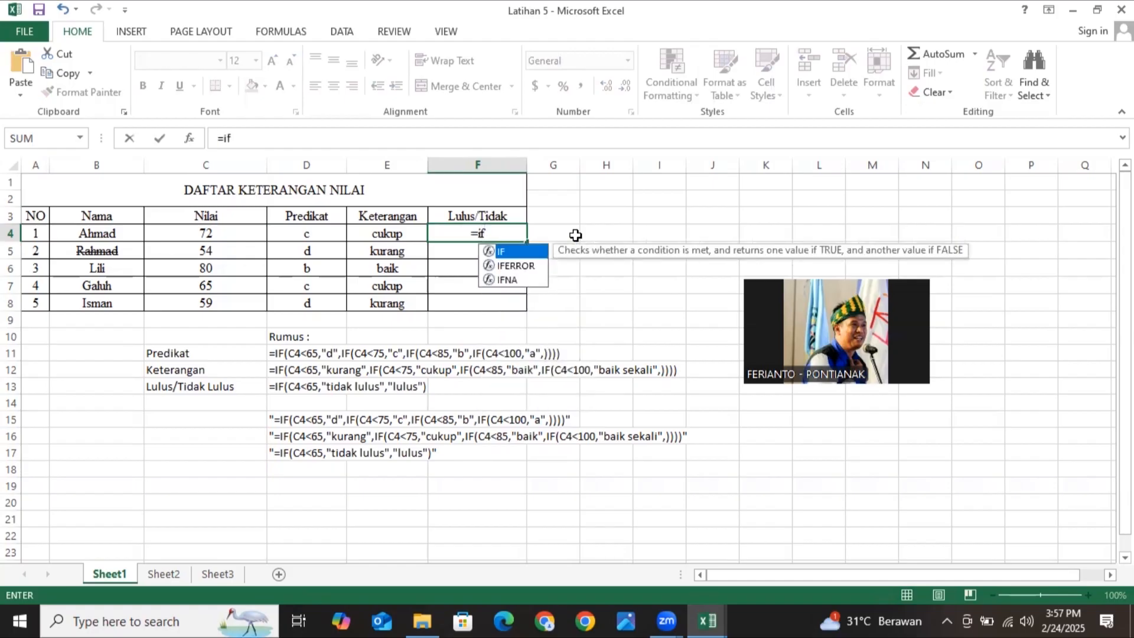
type("(c4")
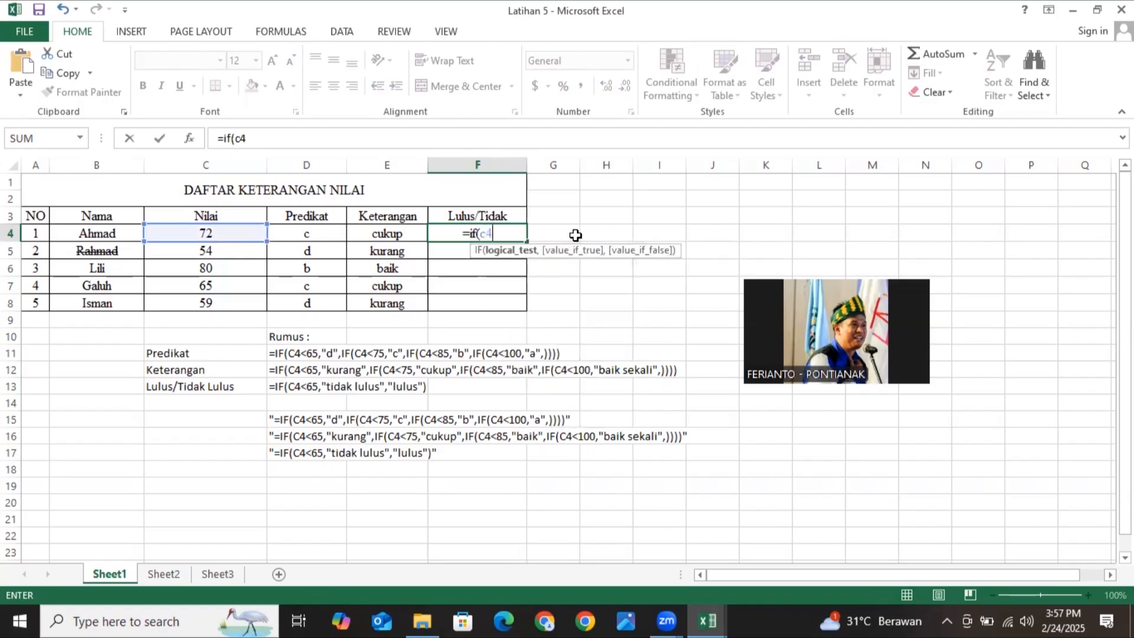
type("<")
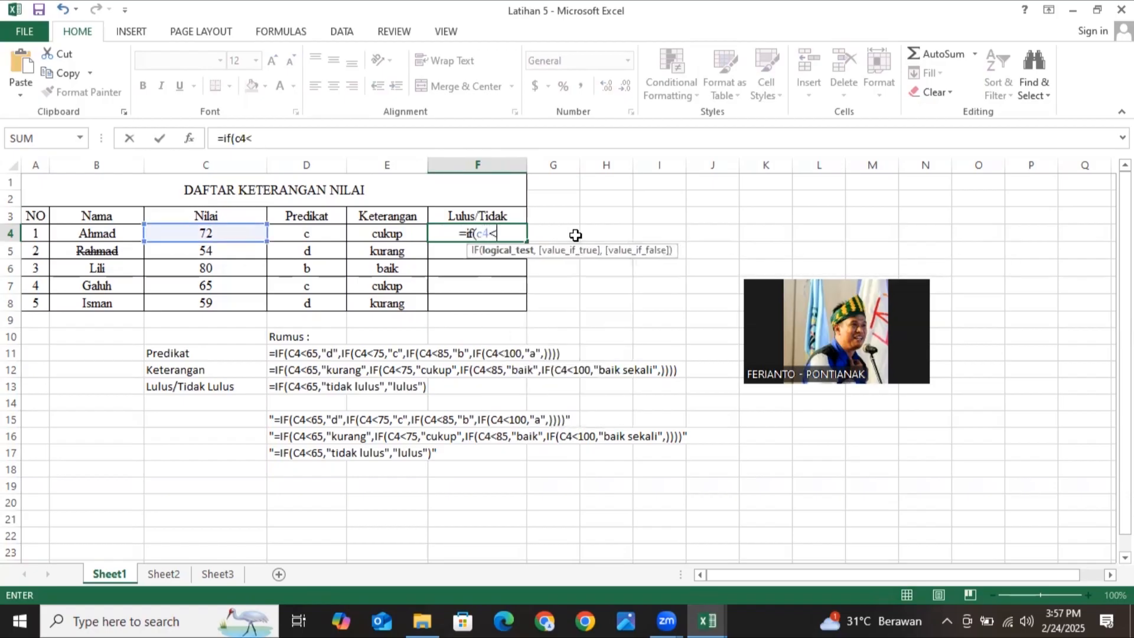
type("65,\"")
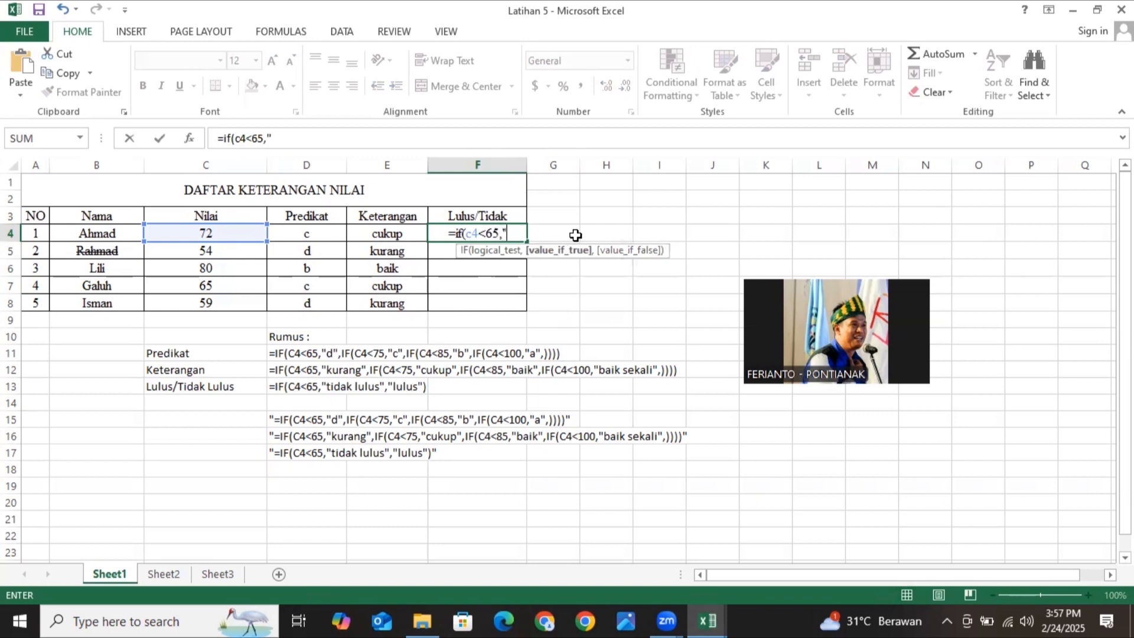
Step: Add "tidak lulus" and "lulus" as the F4 formula's two results and try to commit it, ending with ,)
type("tidak")
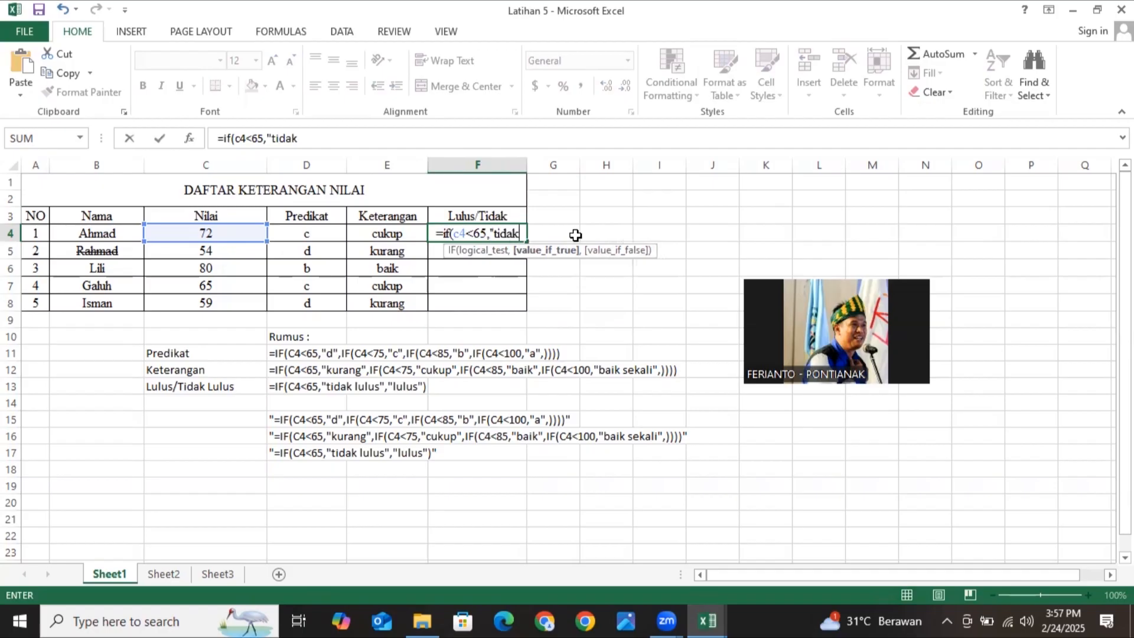
type(" lulus\",")
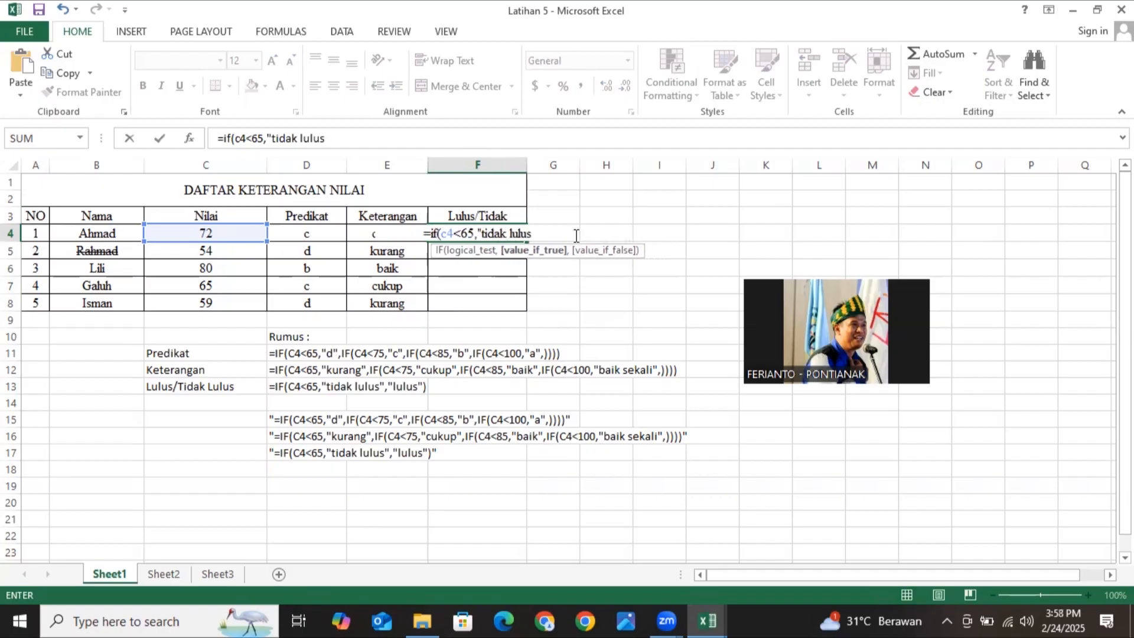
type("\"lulus")
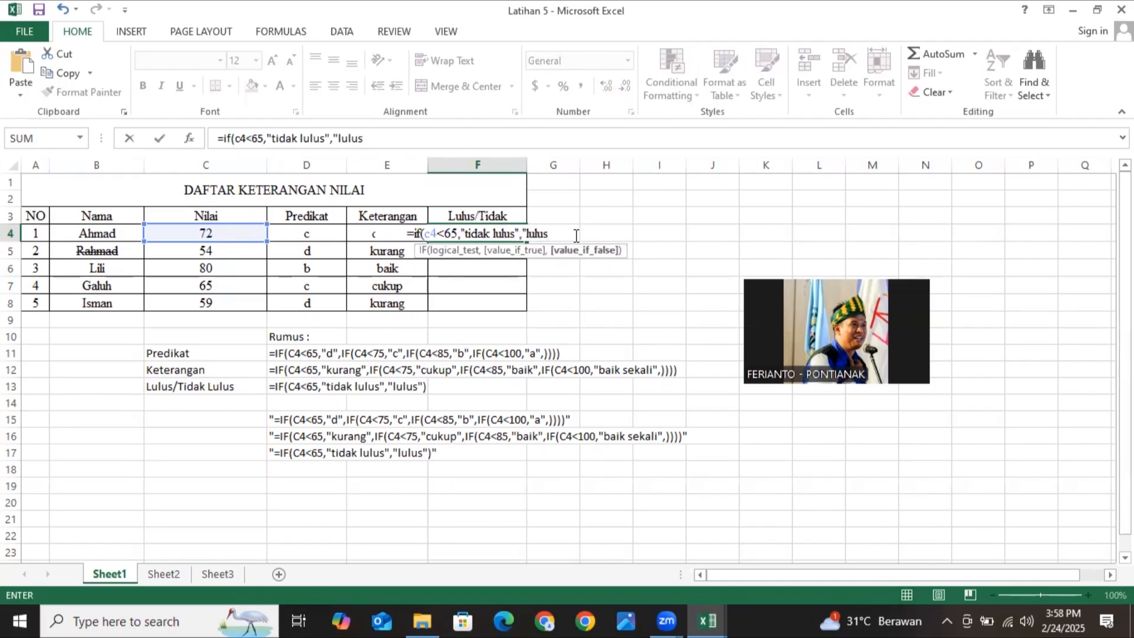
type("\"")
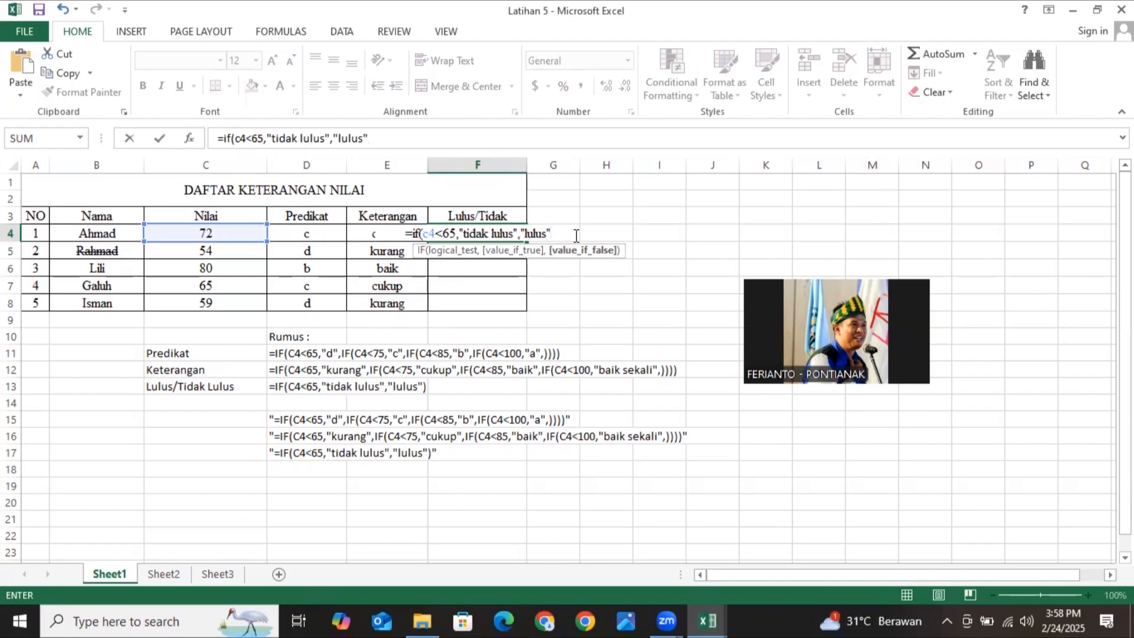
type(",)")
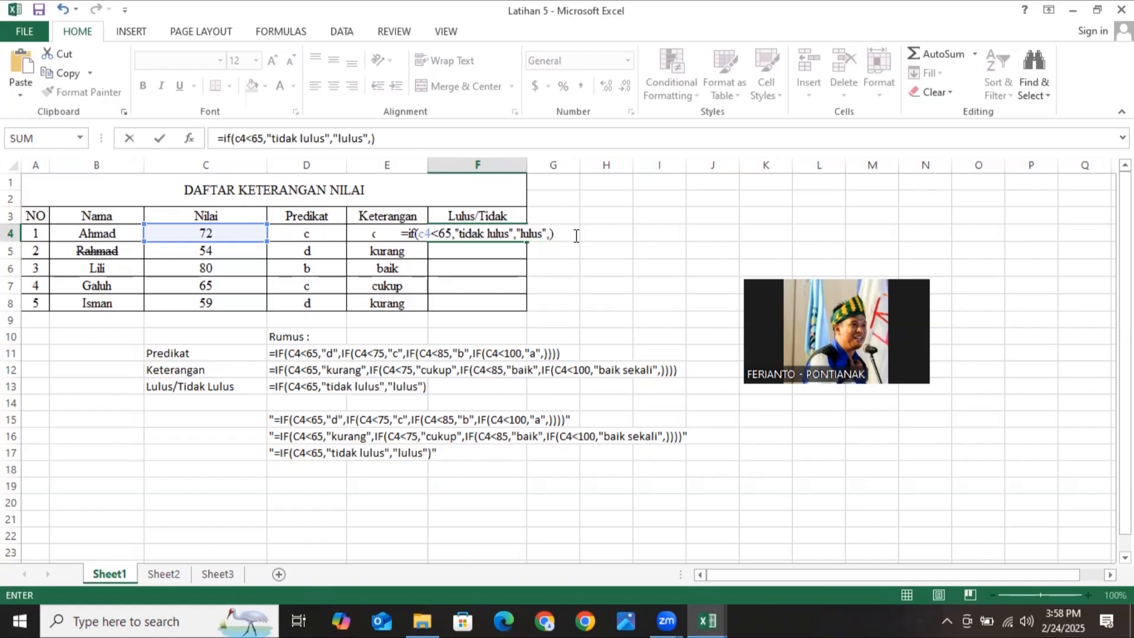
key("Return")
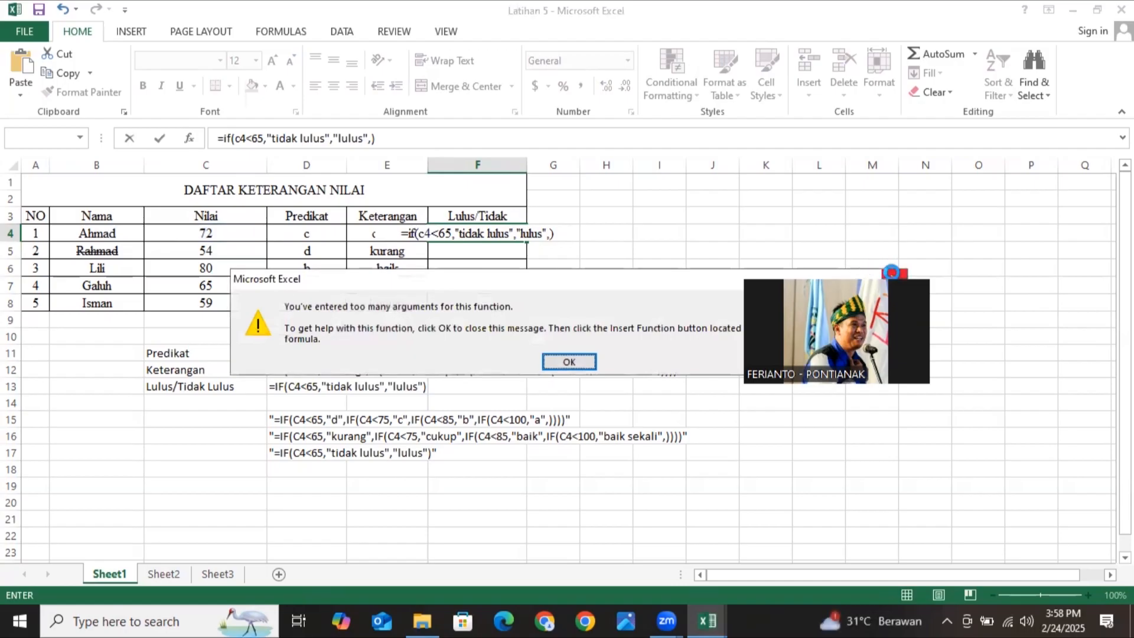
Step: Remove the extra comma after "lulus" in the F4 formula and commit =if(c4<65,"tidak lulus","lulus")
key("Return")
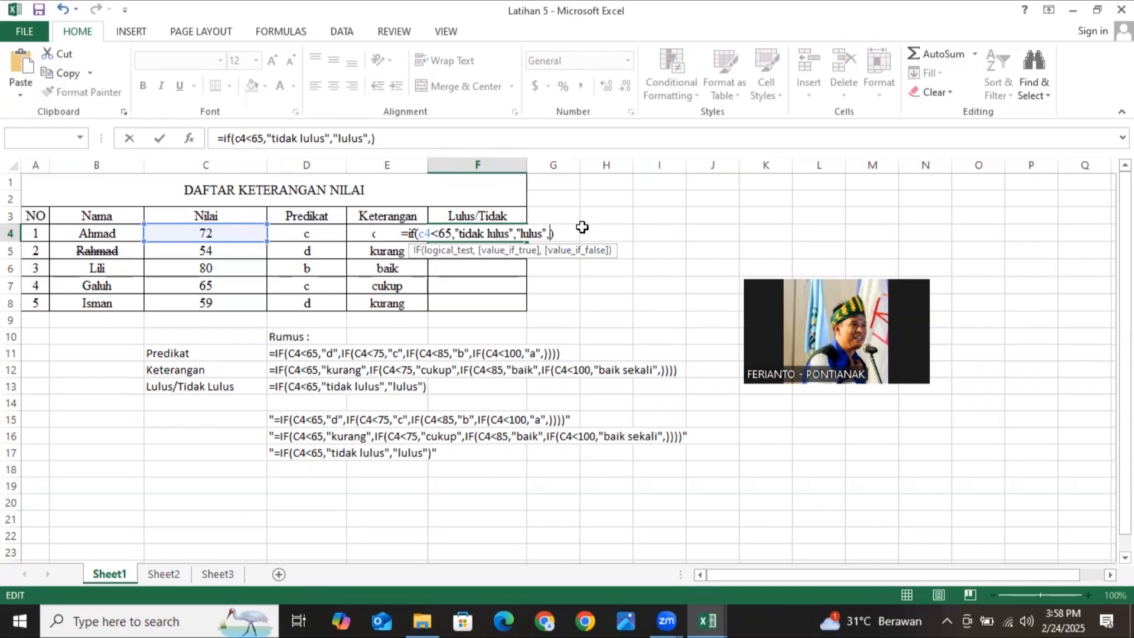
key("BackSpace")
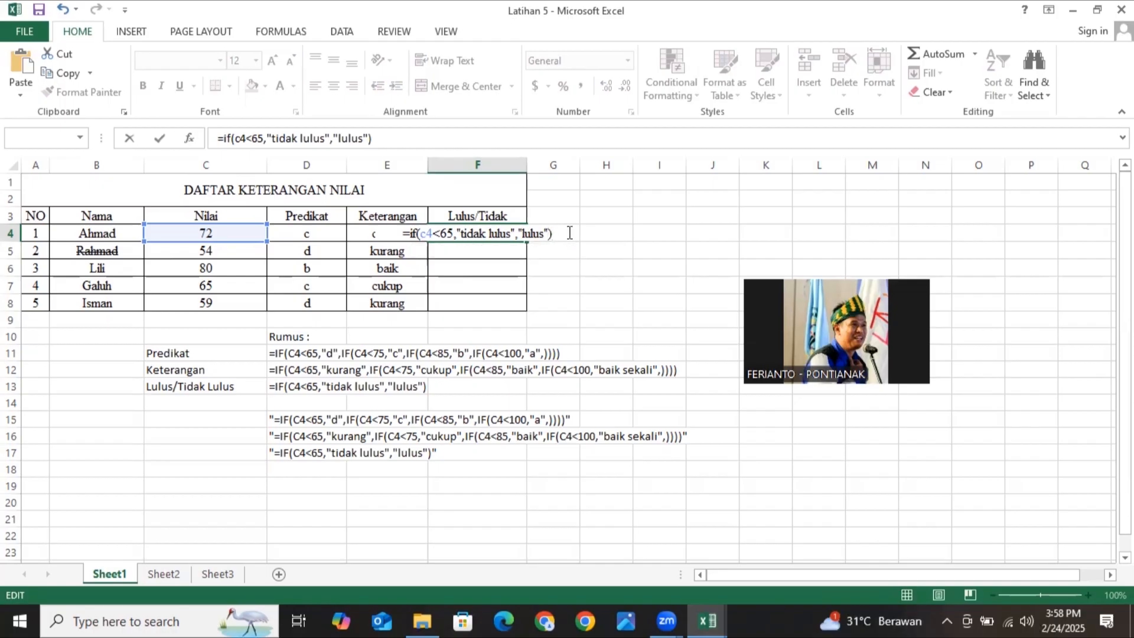
key("Return")
left_click(518, 234)
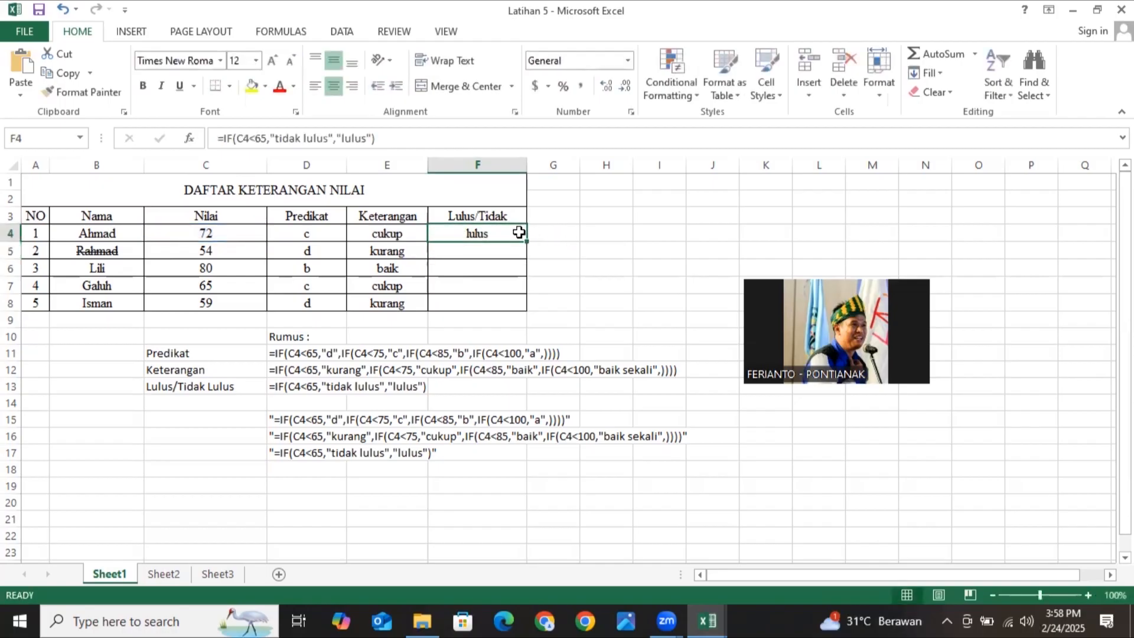
double_click(519, 234)
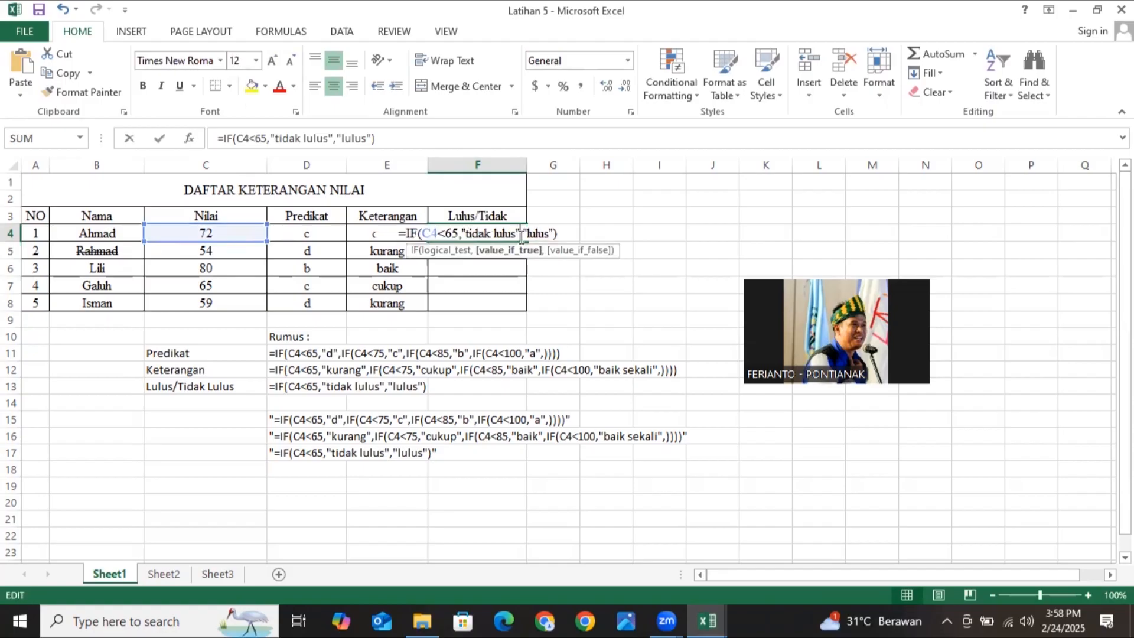
type(",")
key("BackSpace")
key("Right")
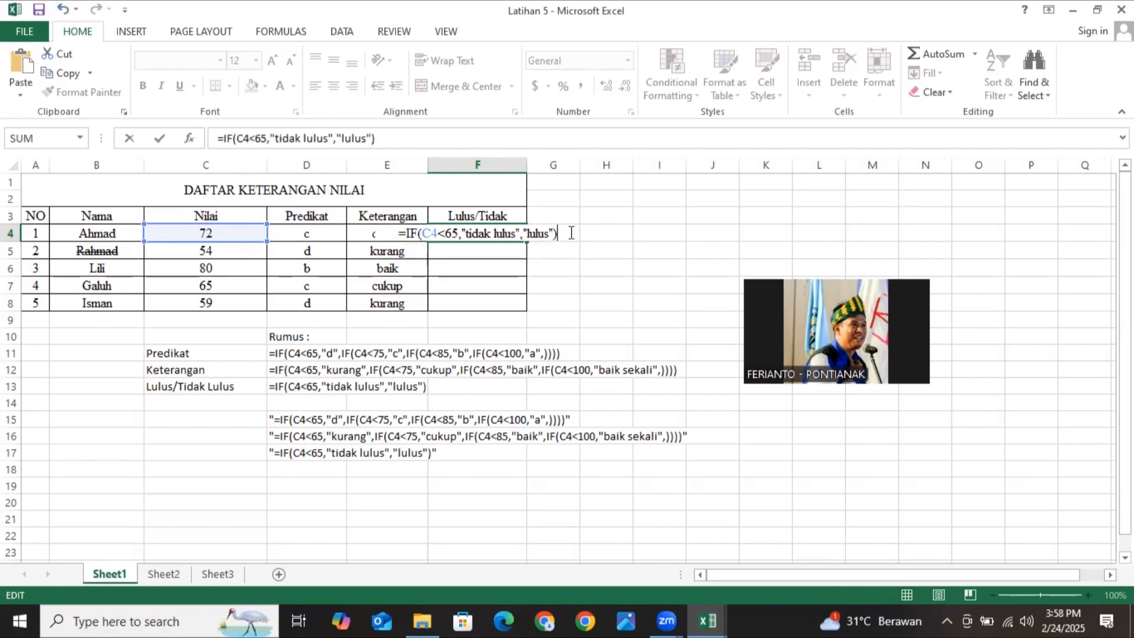
key("Return")
Step: Fill the Lulus/Tidak formula from F4 down to F8 and deselect the range
left_click(498, 233)
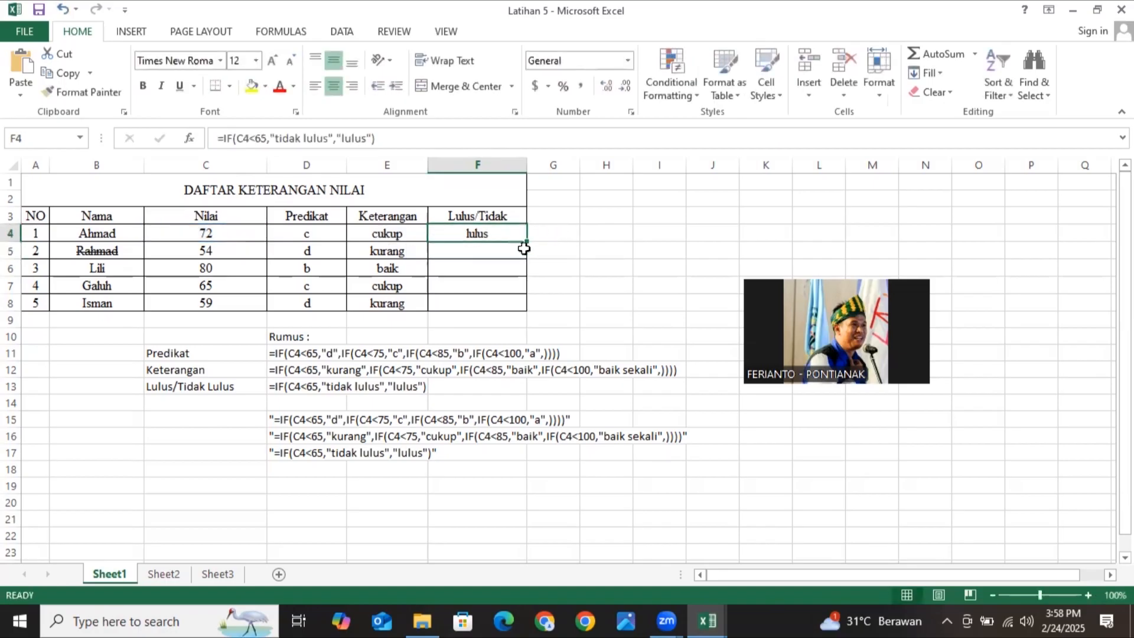
left_click_drag(527, 241, 526, 304)
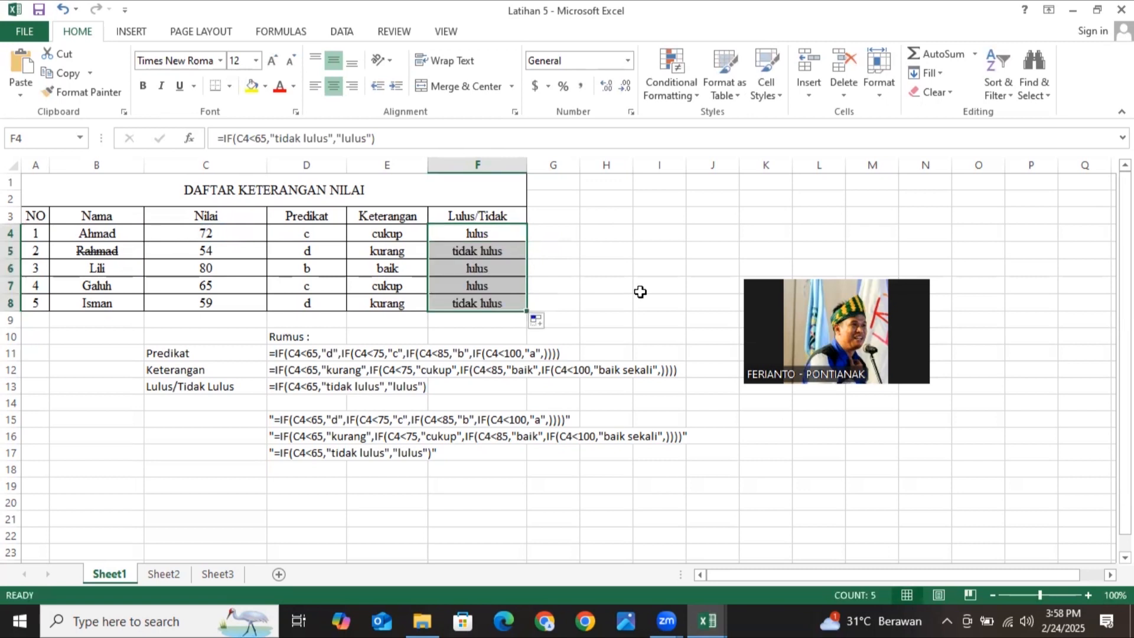
left_click(640, 292)
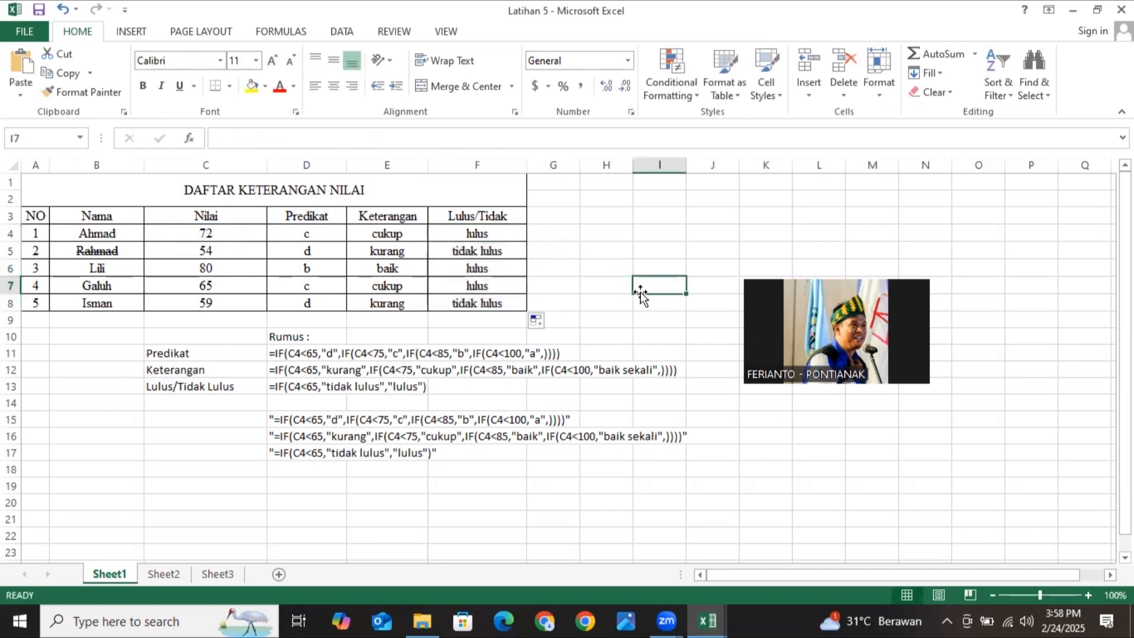